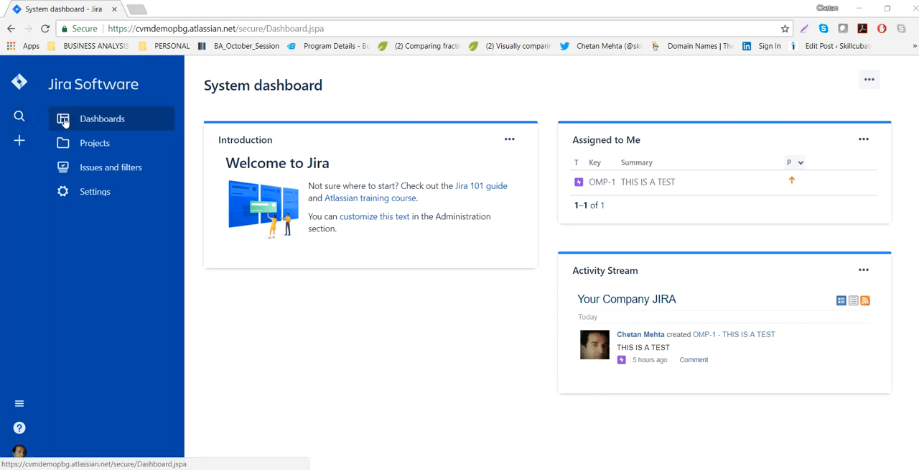
Open the list of issue types in the Jira issue administration settings.
{"action": "left_click", "coordinate": [92, 194]}
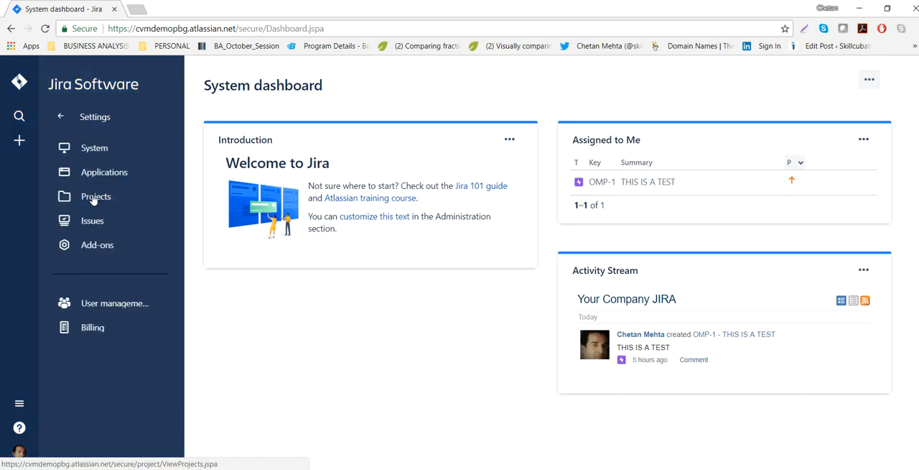
{"action": "left_click", "coordinate": [97, 222]}
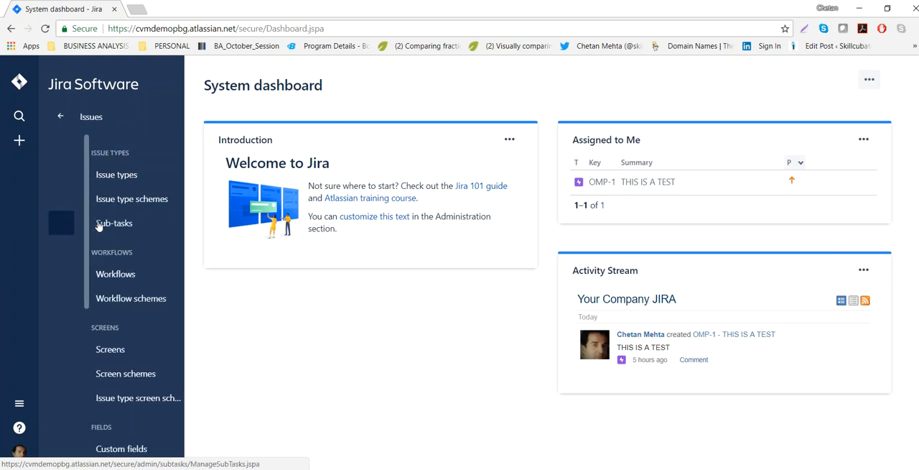
{"action": "left_click", "coordinate": [79, 184]}
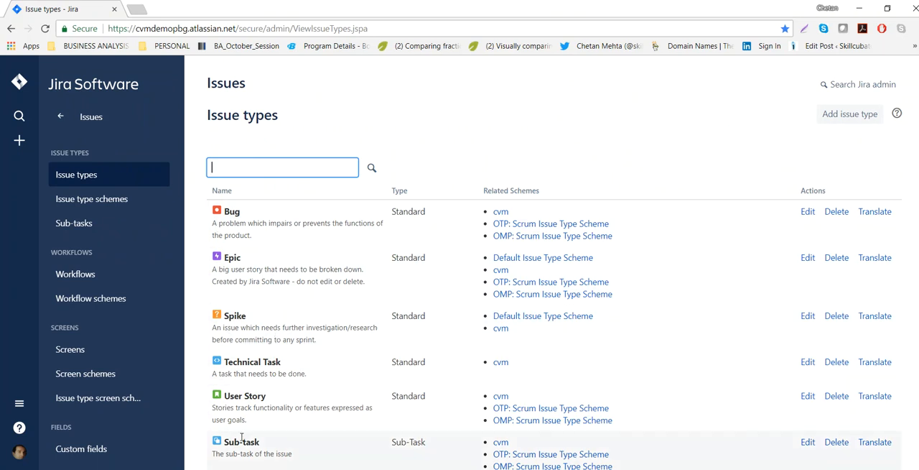
Examine the existing issue types and the form for adding one, then close the form without adding anything.
{"action": "left_click", "coordinate": [828, 117]}
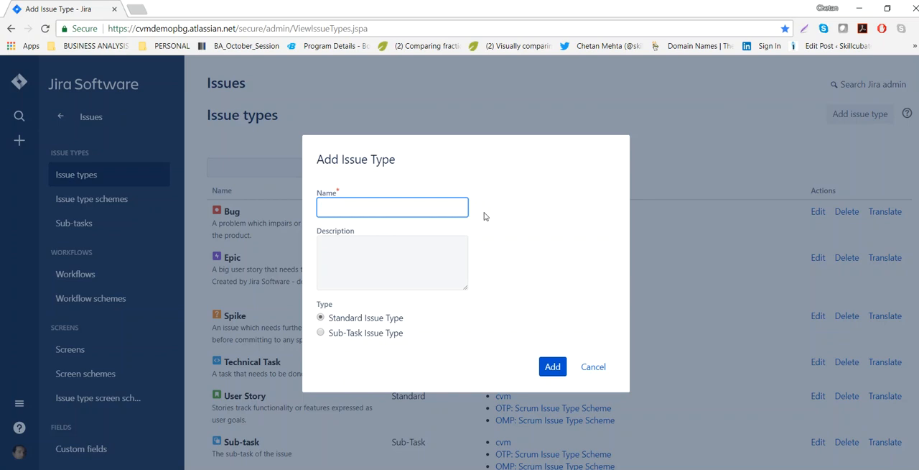
{"action": "left_click", "coordinate": [593, 367]}
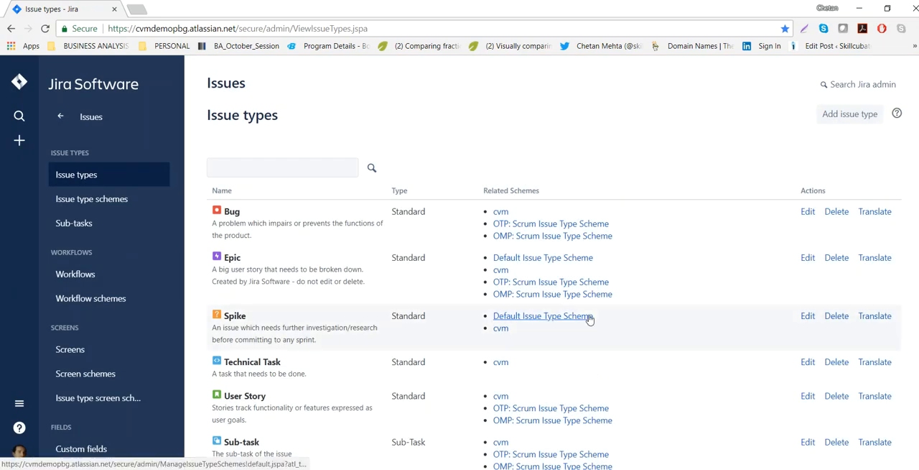
{"action": "scroll", "coordinate": [591, 318], "scroll_direction": "down", "scroll_amount": 1}
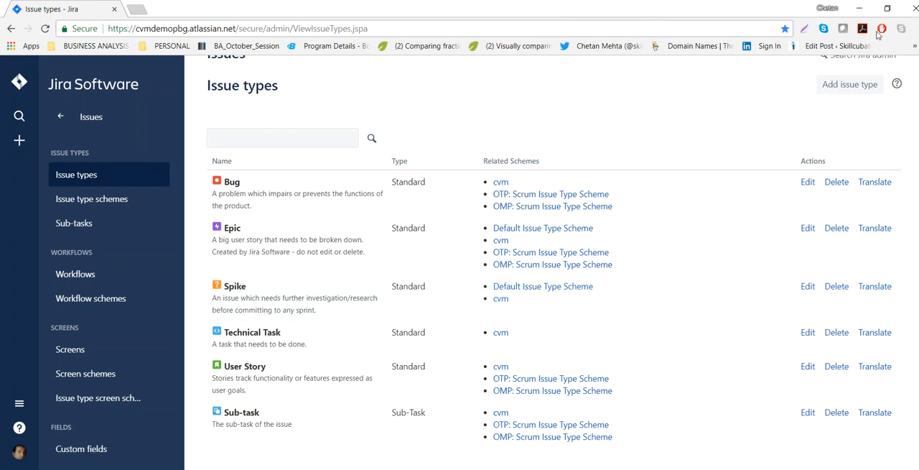
{"action": "left_click", "coordinate": [850, 85]}
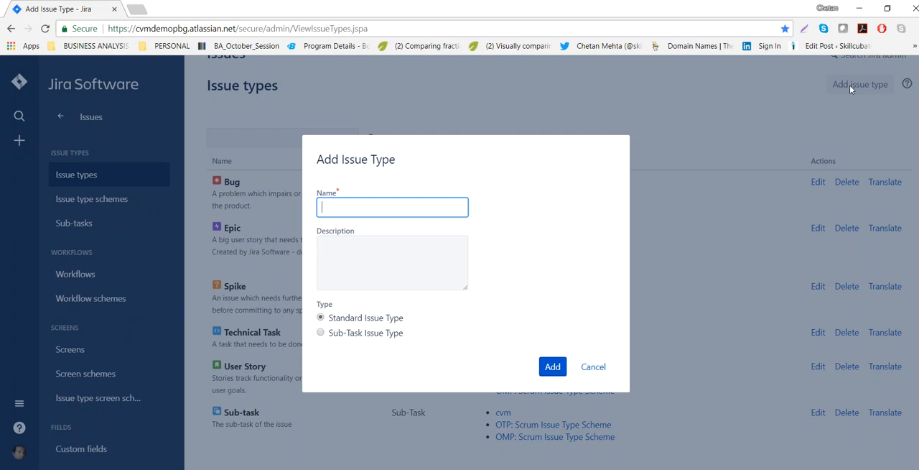
{"action": "left_click", "coordinate": [595, 367]}
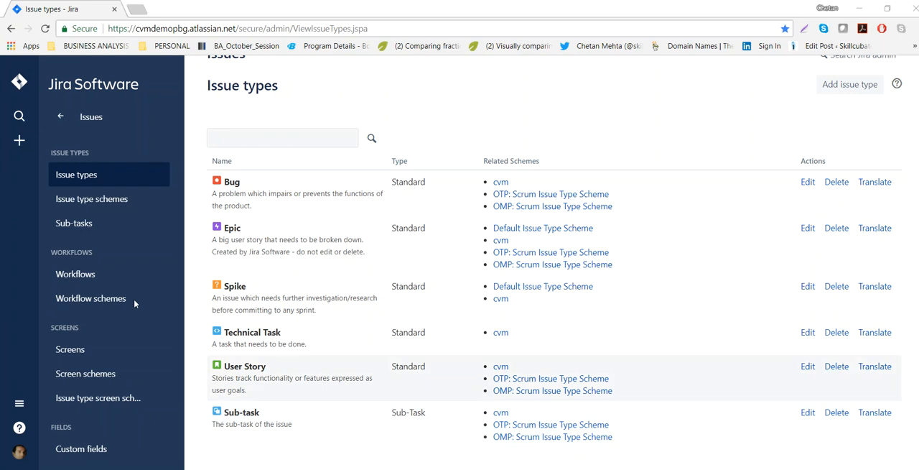
Open the Online_Market_Place project from the administration project list and go to its backlog.
{"action": "left_click", "coordinate": [61, 121]}
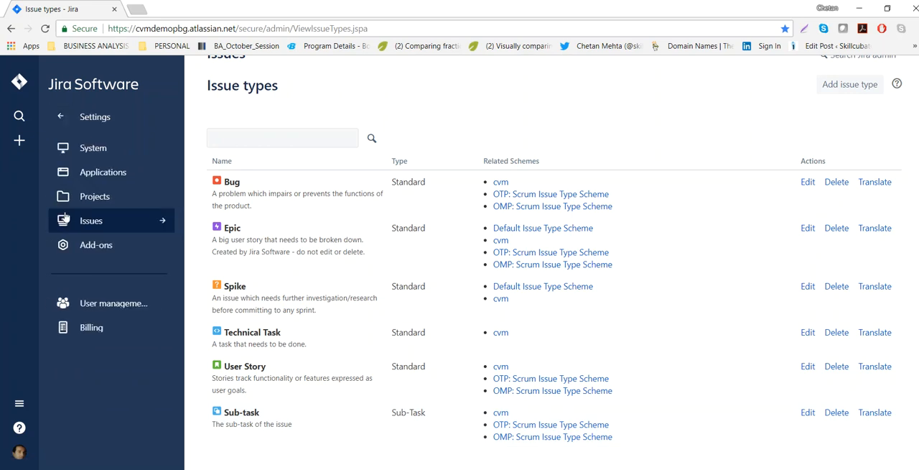
{"action": "left_click", "coordinate": [84, 198]}
{"action": "left_click", "coordinate": [64, 149]}
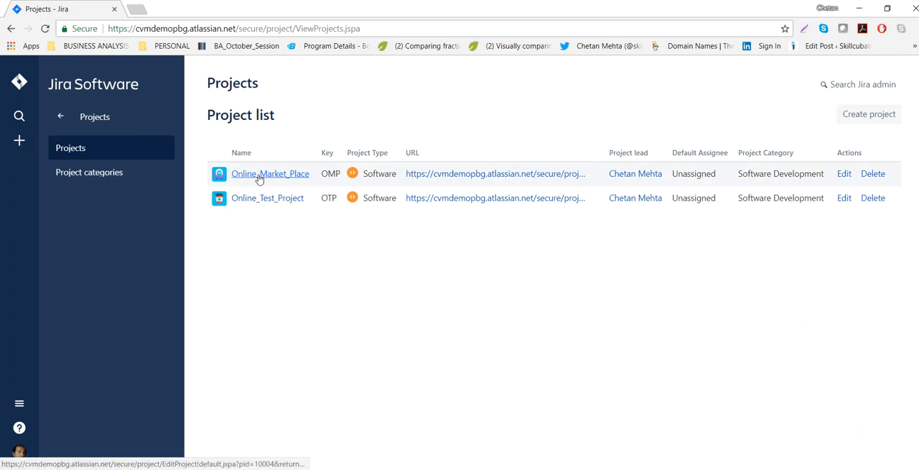
{"action": "left_click", "coordinate": [295, 177]}
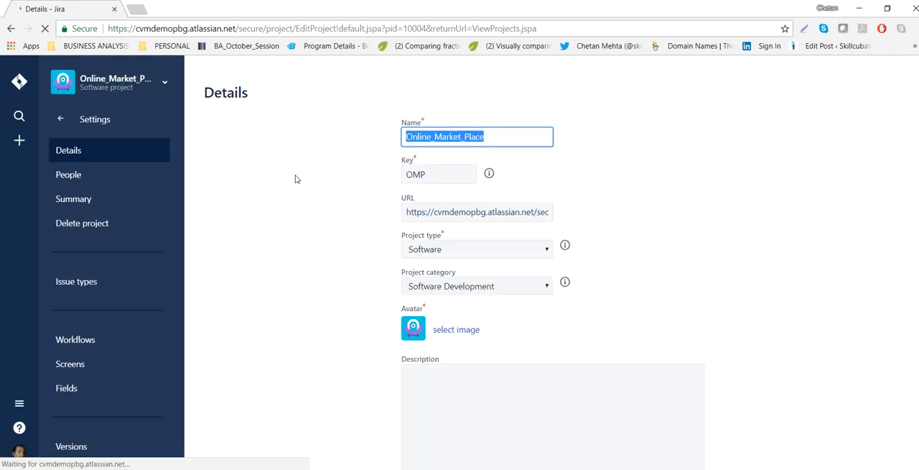
{"action": "left_click", "coordinate": [60, 120]}
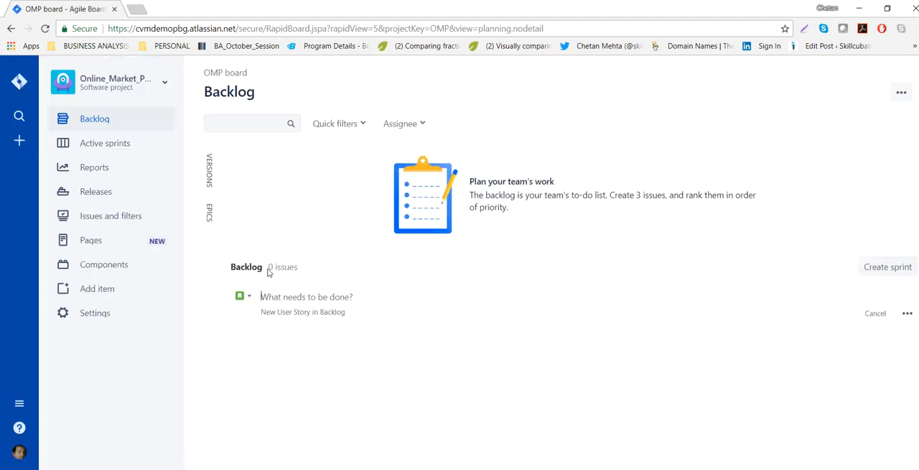
{"action": "left_click_drag", "start_coordinate": [268, 272], "coordinate": [319, 273]}
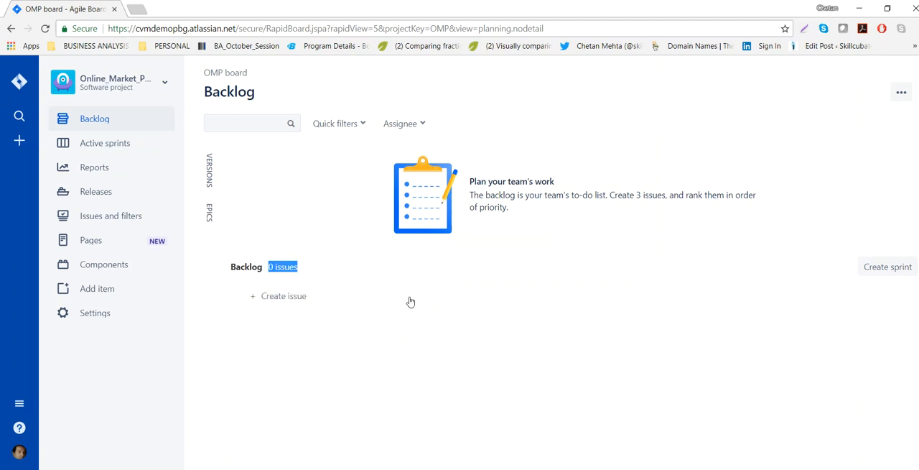
Start a new issue from the backlog in the full create dialog and set its issue type to Epic.
{"action": "left_click", "coordinate": [282, 297]}
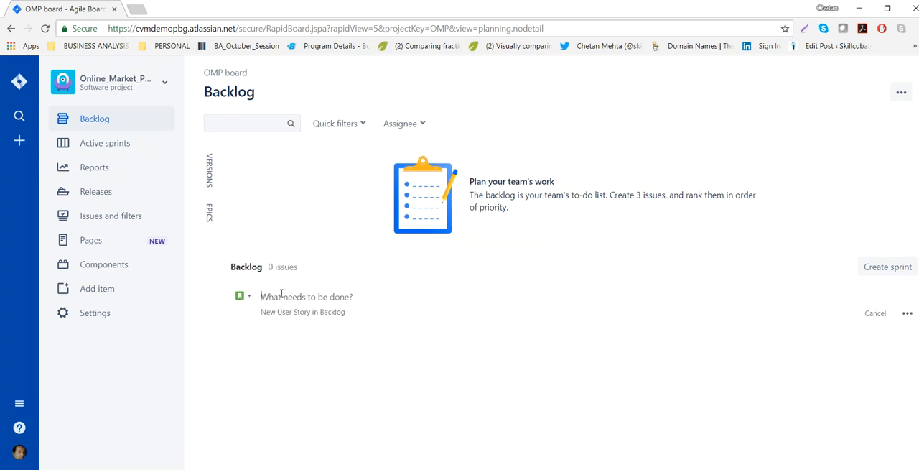
{"action": "left_click", "coordinate": [908, 316]}
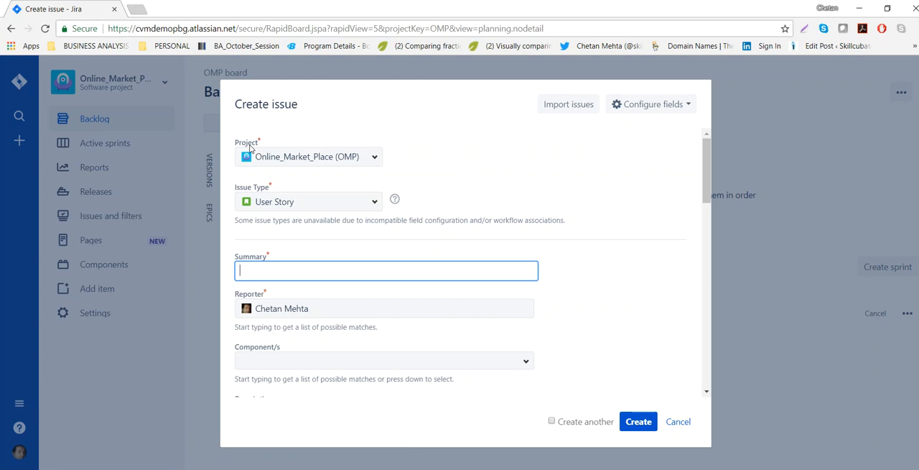
{"action": "left_click", "coordinate": [372, 204]}
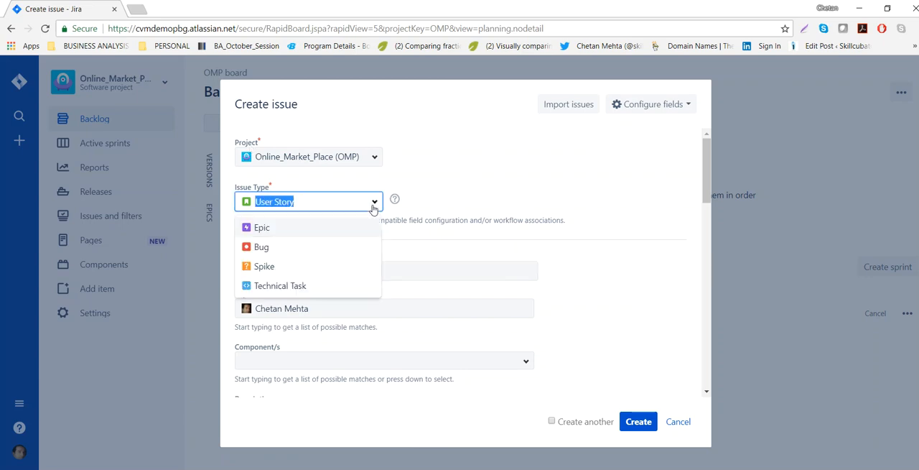
{"action": "left_click", "coordinate": [267, 229]}
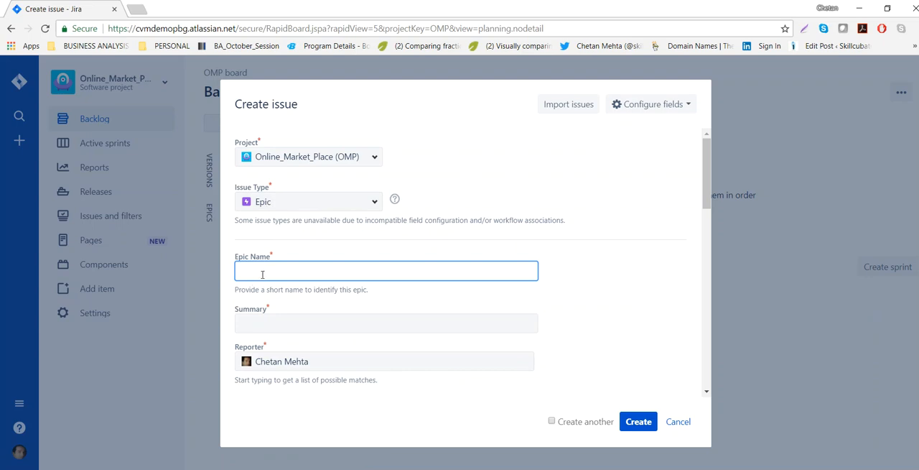
Copy "Enable multiple payment options" from the Word document Examples_of_Epic_UserStory_Bug_TechnicalTask.docx into the epic name in Jira.
{"action": "key", "text": "alt+Tab"}
{"action": "key", "text": "alt+Tab"}
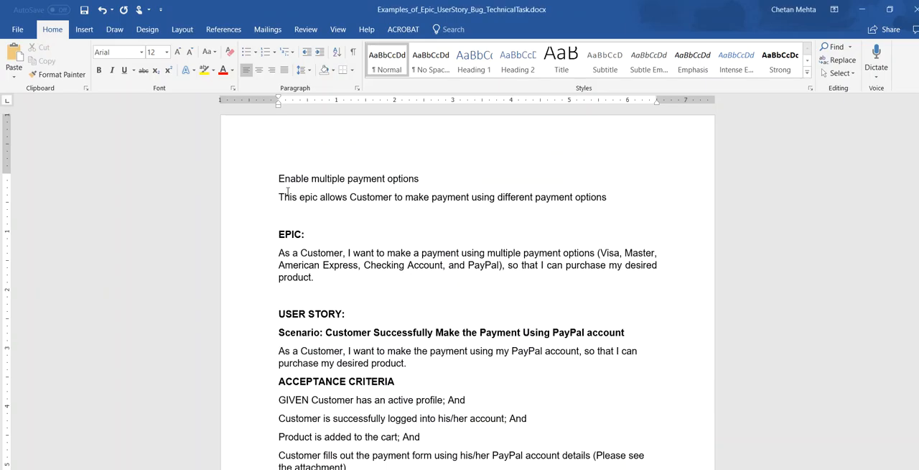
{"action": "left_click_drag", "start_coordinate": [278, 179], "coordinate": [467, 184]}
{"action": "key", "text": "ctrl+c"}
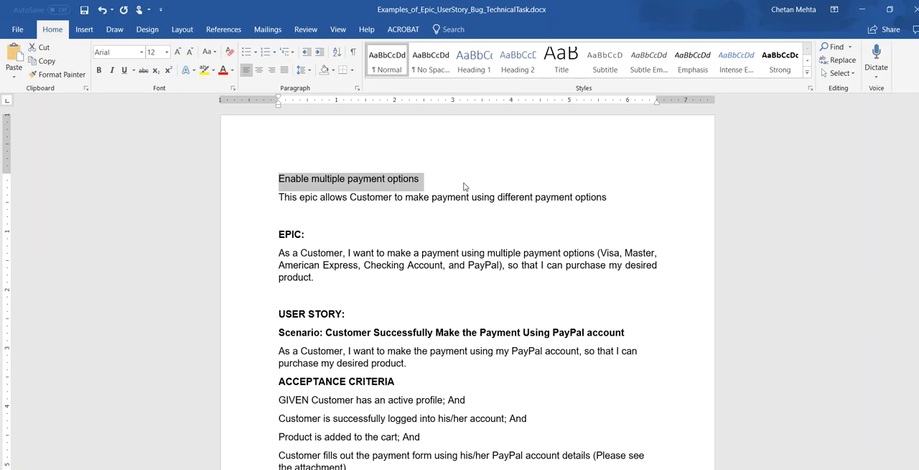
{"action": "key", "text": "alt+Tab"}
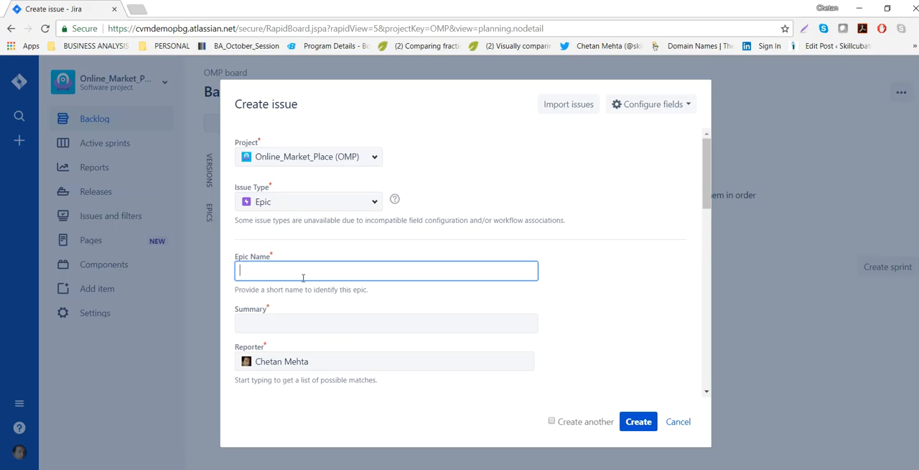
{"action": "key", "text": "ctrl+v"}
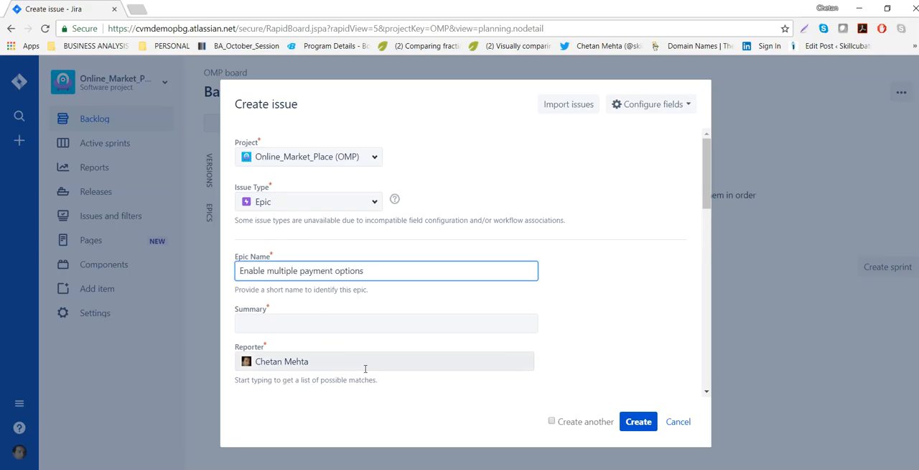
Copy "This epic allows Customer to make payment using different payment options" from the Word document into the epic's summary in Jira.
{"action": "left_click", "coordinate": [349, 323]}
{"action": "key", "text": "alt+Tab"}
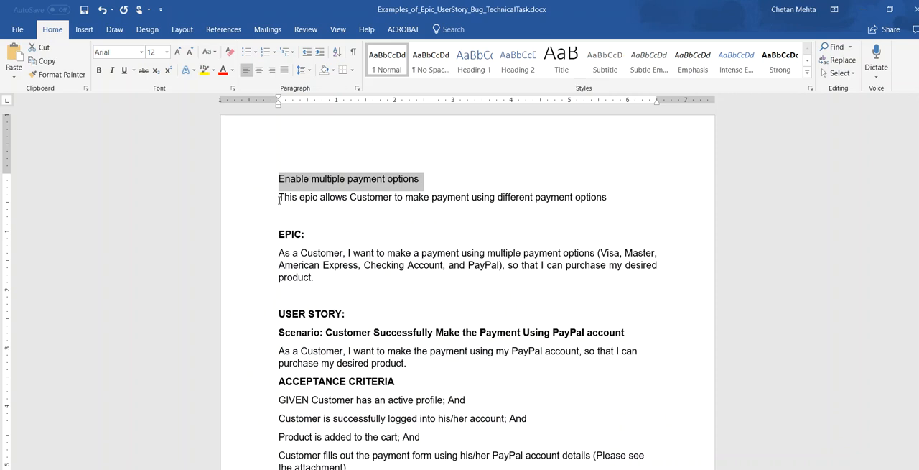
{"action": "left_click_drag", "start_coordinate": [280, 198], "coordinate": [693, 218]}
{"action": "key", "text": "ctrl+c"}
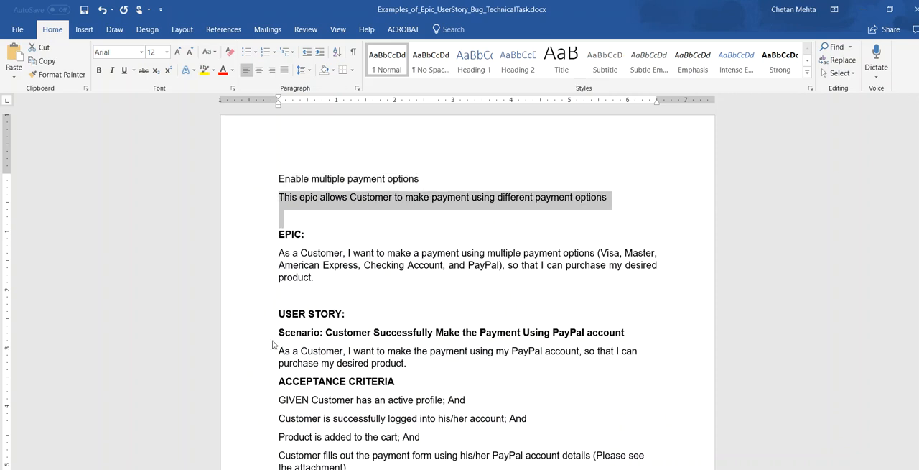
{"action": "key", "text": "alt+Tab"}
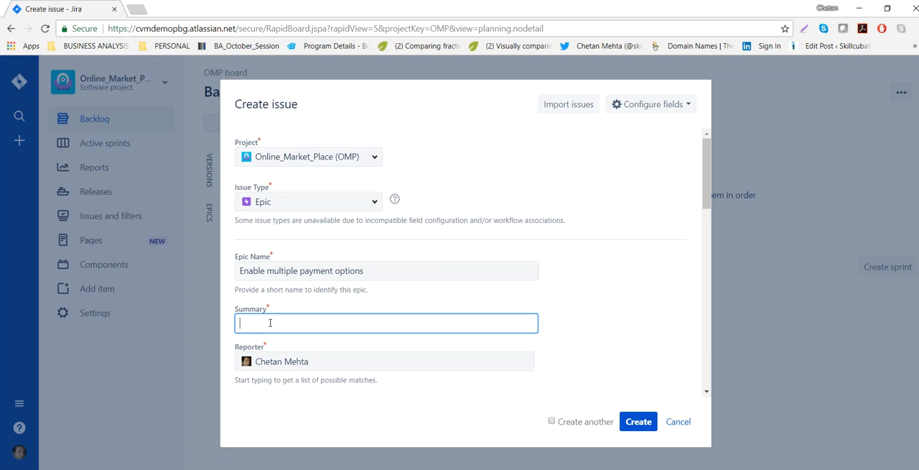
{"action": "key", "text": "ctrl+v"}
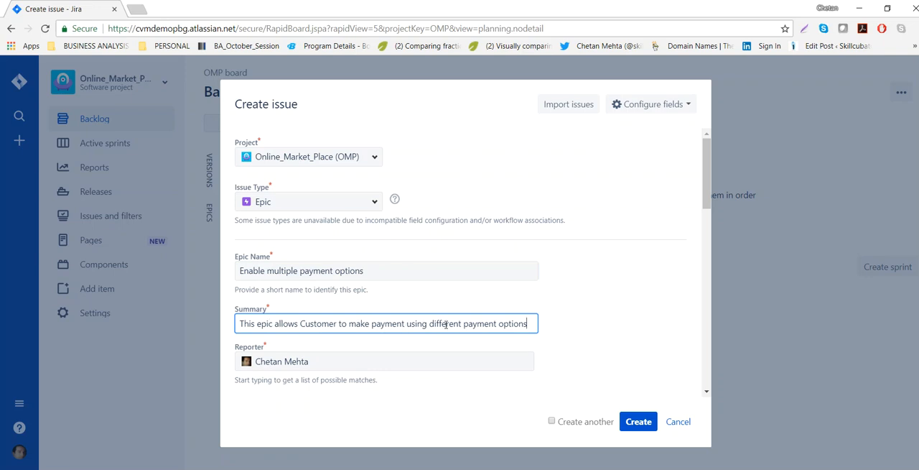
Assign the Process Payment component to the epic.
{"action": "scroll", "coordinate": [490, 314], "scroll_direction": "down", "scroll_amount": 2}
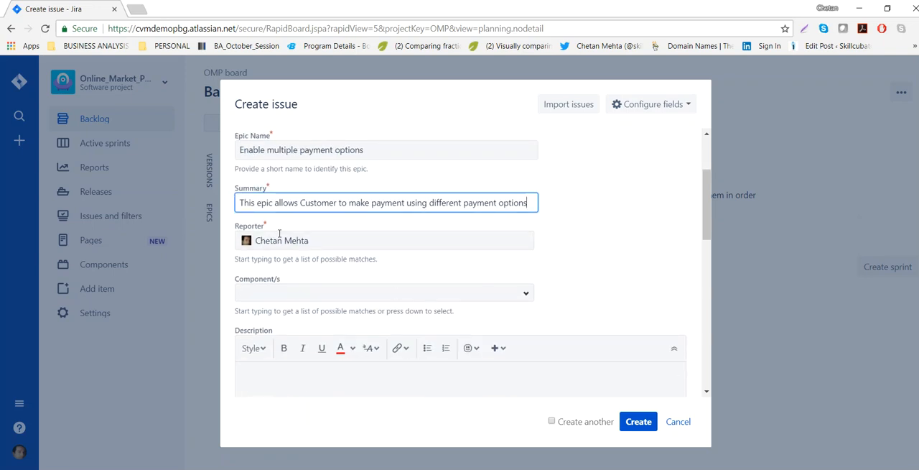
{"action": "left_click_drag", "start_coordinate": [235, 227], "coordinate": [270, 229]}
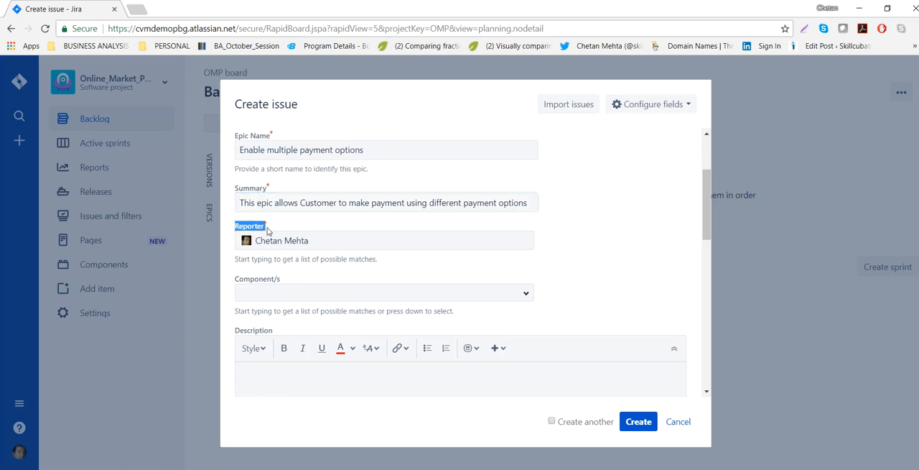
{"action": "left_click", "coordinate": [525, 294]}
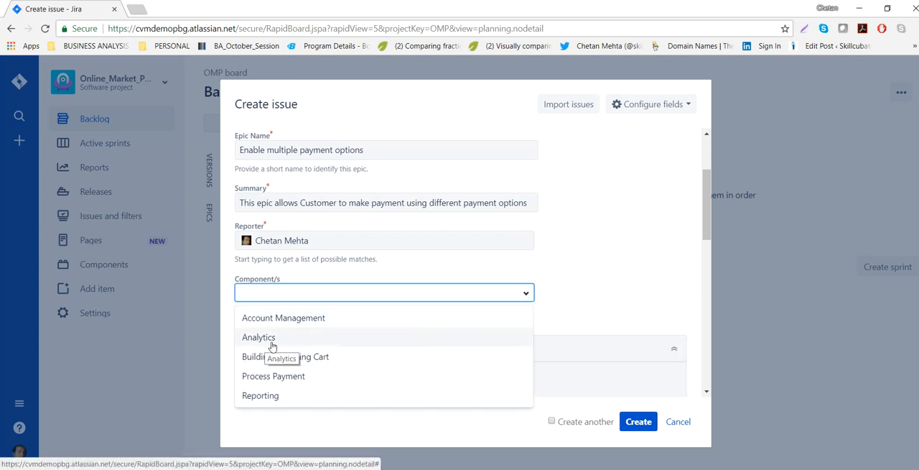
{"action": "left_click", "coordinate": [299, 379]}
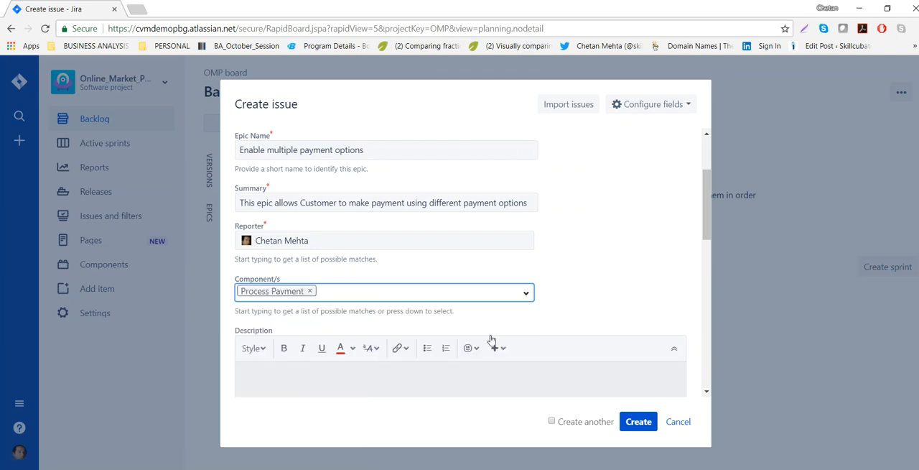
{"action": "left_click", "coordinate": [526, 293]}
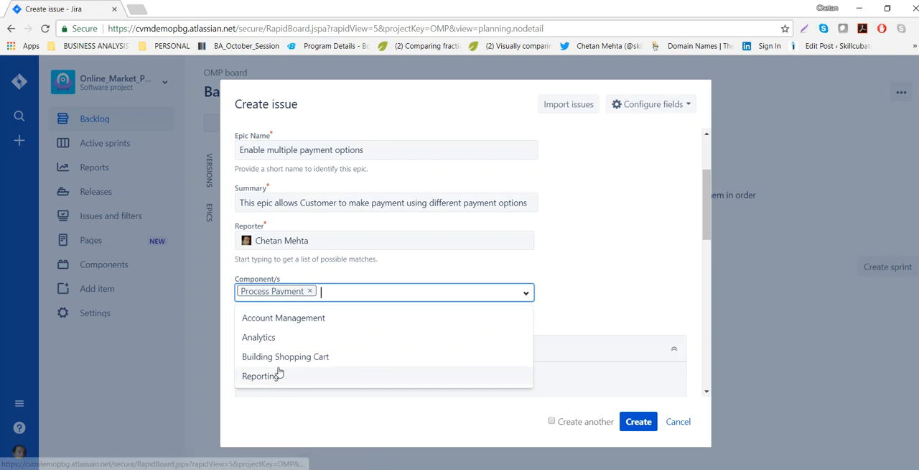
{"action": "left_click", "coordinate": [629, 285]}
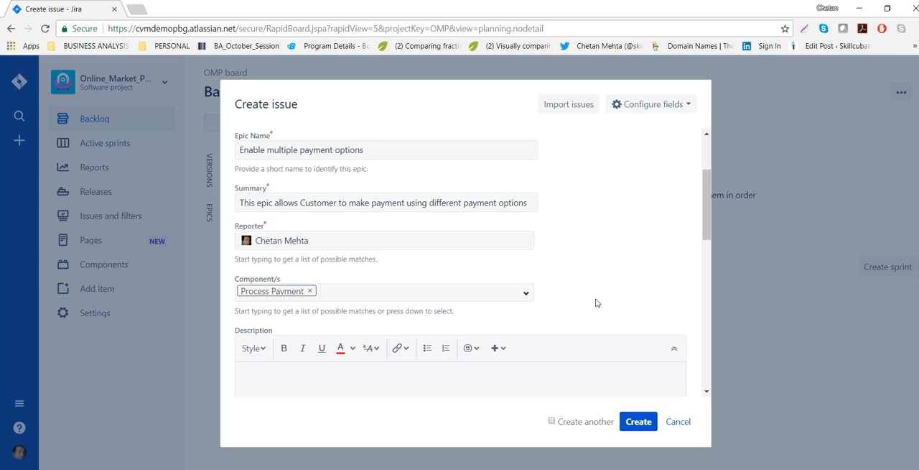
Copy the paragraph under EPIC in the Word document, starting "As a Customer, I want to make a payment", into the epic's description in Jira.
{"action": "scroll", "coordinate": [462, 345], "scroll_direction": "down", "scroll_amount": 1}
{"action": "left_click", "coordinate": [453, 324]}
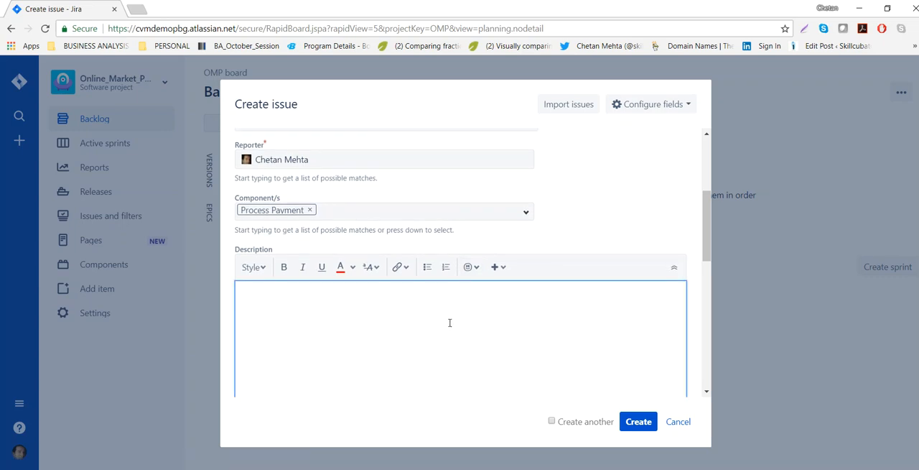
{"action": "key", "text": "alt+Tab"}
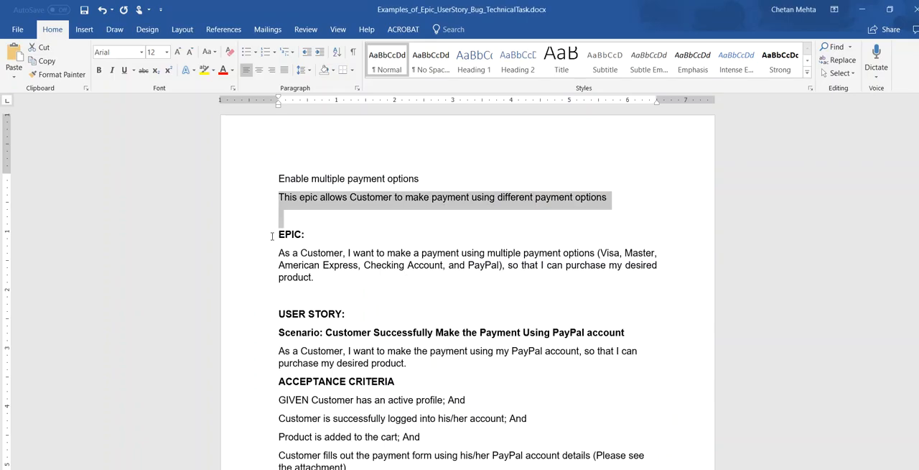
{"action": "left_click_drag", "start_coordinate": [279, 251], "coordinate": [363, 303]}
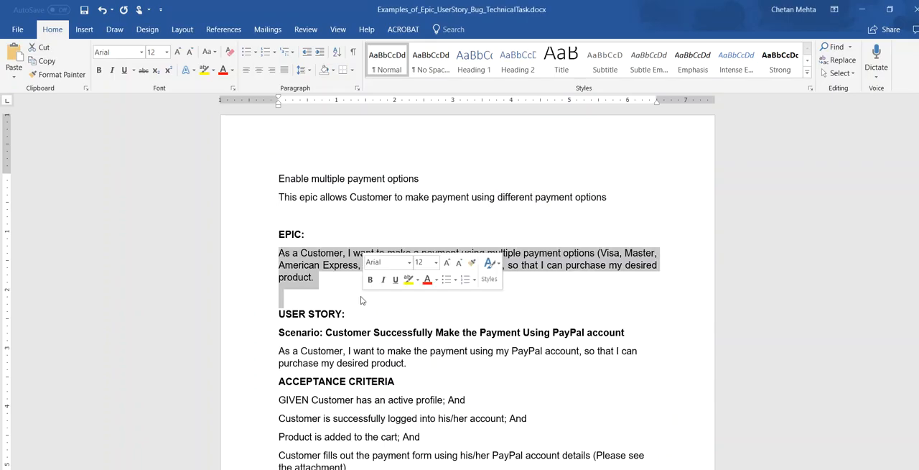
{"action": "key", "text": "ctrl+c"}
{"action": "key", "text": "alt+Tab"}
{"action": "key", "text": "ctrl+v"}
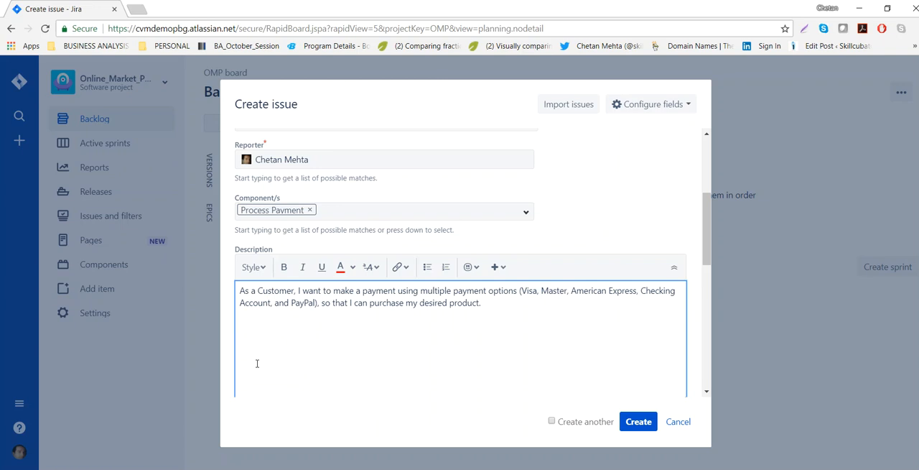
Set the epic's fix versions to Release_1 and Release_2.
{"action": "scroll", "coordinate": [256, 364], "scroll_direction": "down", "scroll_amount": 3}
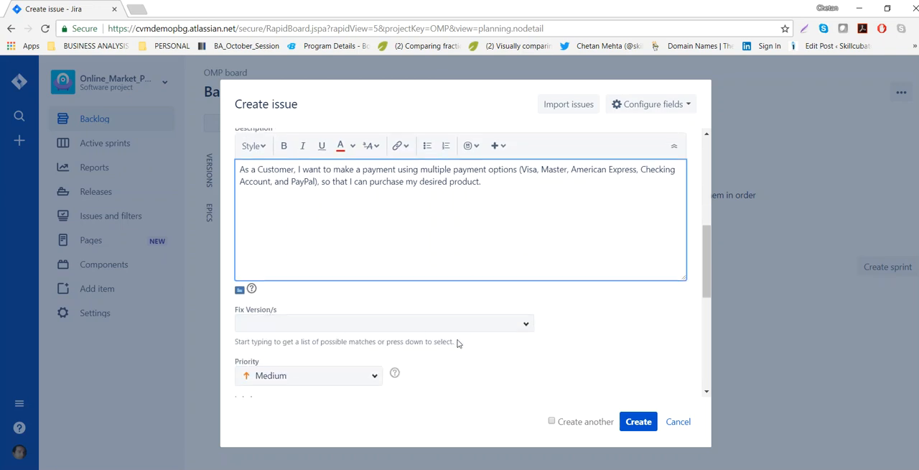
{"action": "scroll", "coordinate": [546, 325], "scroll_direction": "down", "scroll_amount": 3}
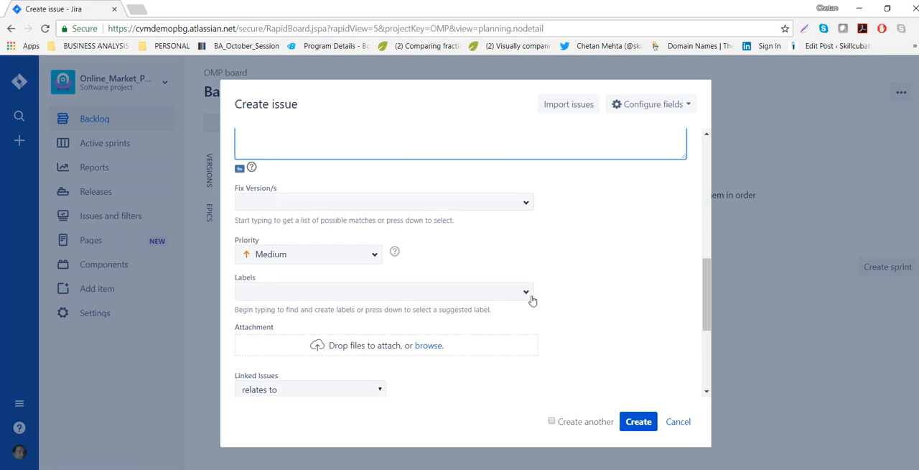
{"action": "left_click", "coordinate": [525, 206]}
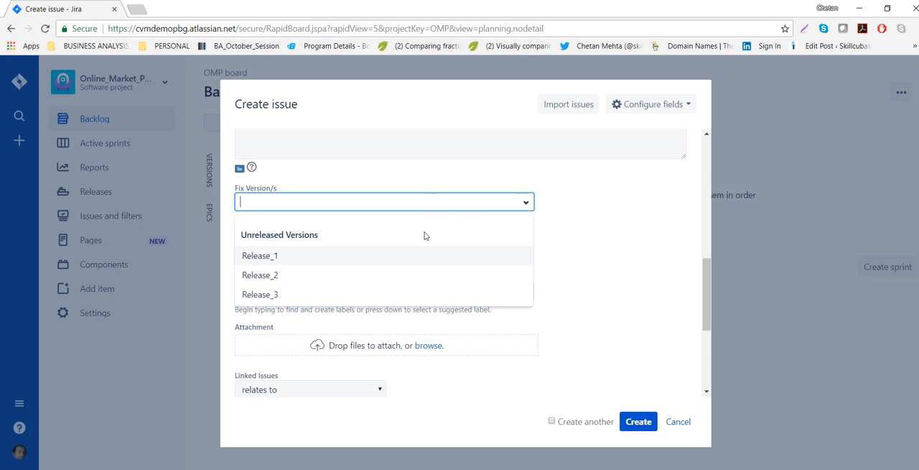
{"action": "left_click", "coordinate": [323, 257]}
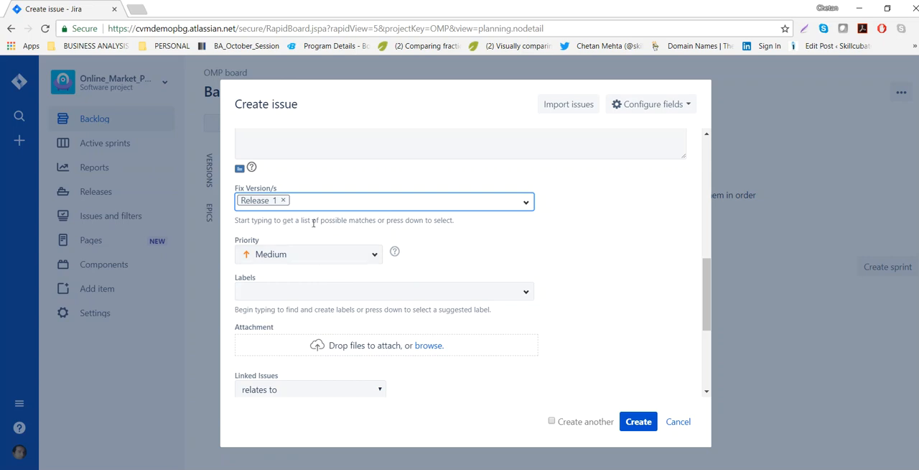
{"action": "type", "text": "re"}
{"action": "key", "text": "Return"}
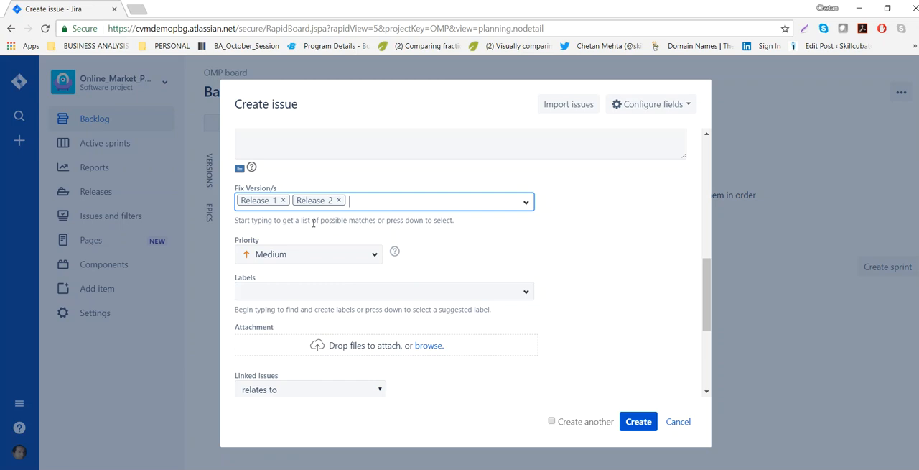
Set the epic's priority to Highest and add the label "payment".
{"action": "left_click", "coordinate": [373, 256]}
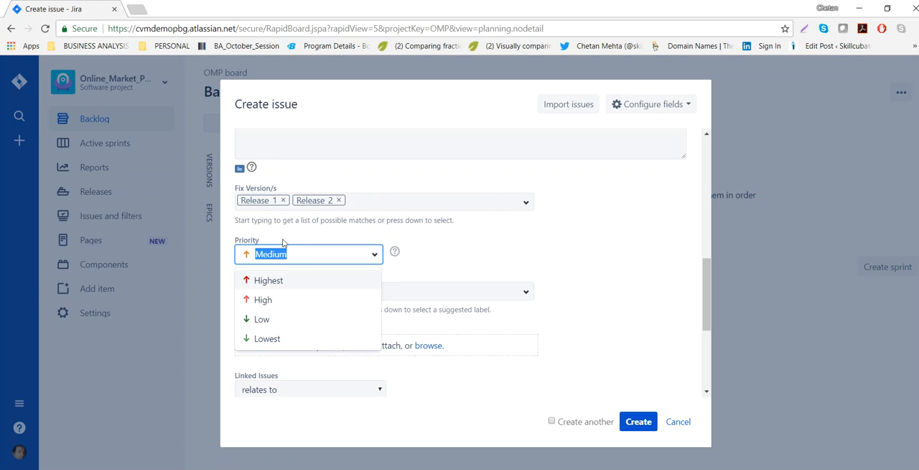
{"action": "left_click", "coordinate": [271, 281]}
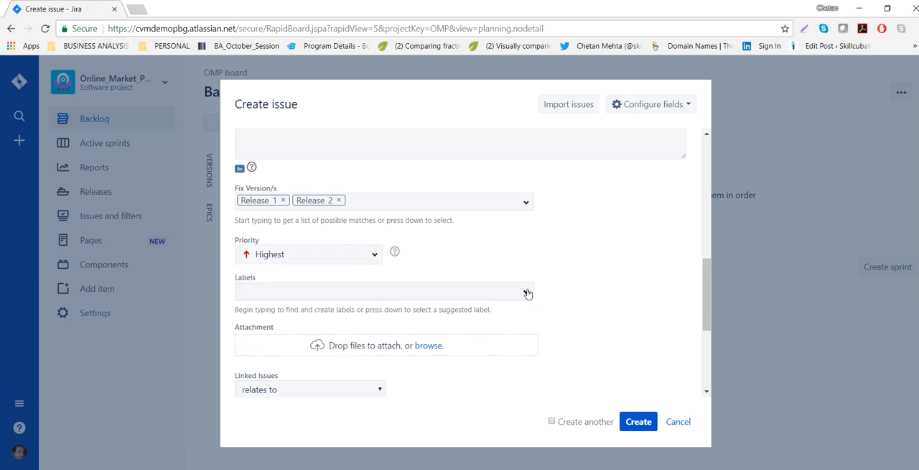
{"action": "left_click", "coordinate": [516, 293]}
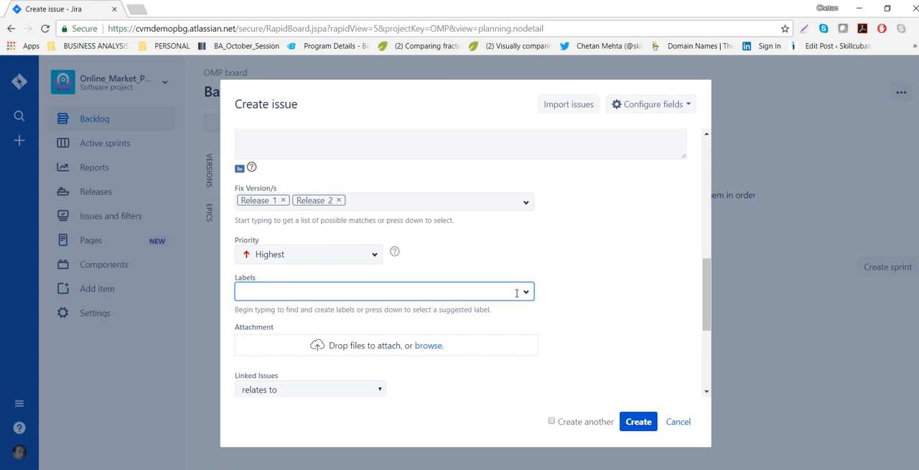
{"action": "type", "text": "payment"}
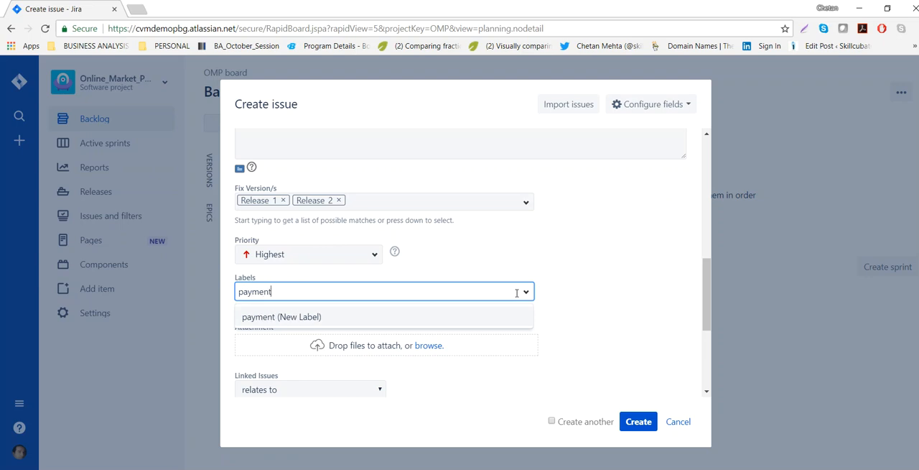
{"action": "key", "text": "Return"}
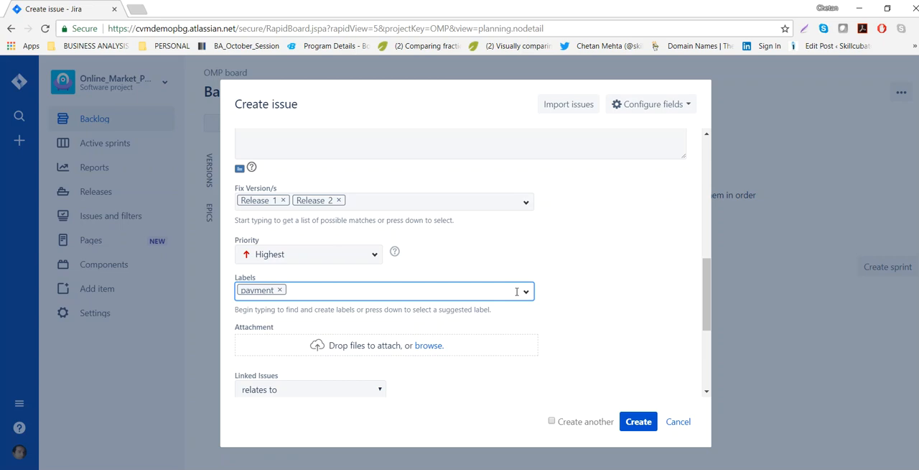
Attach the StakeholderAnalysis Word file from the Documents folder to the epic.
{"action": "scroll", "coordinate": [489, 351], "scroll_direction": "down", "scroll_amount": 1}
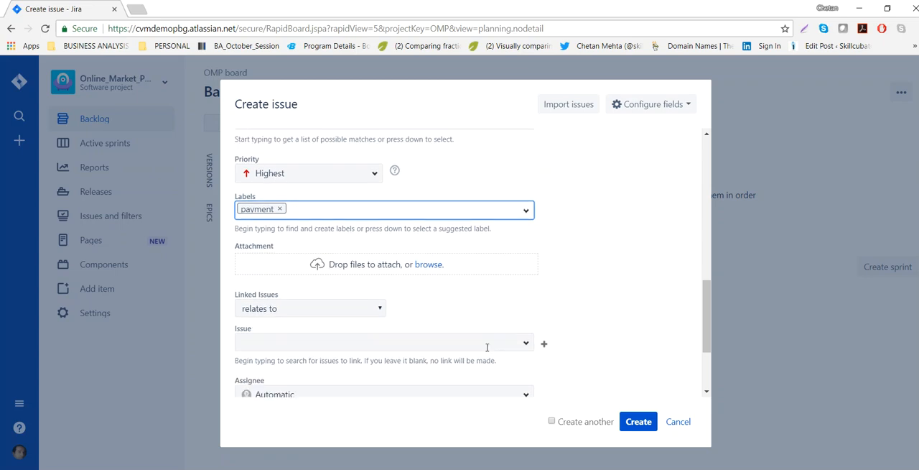
{"action": "left_click", "coordinate": [433, 270]}
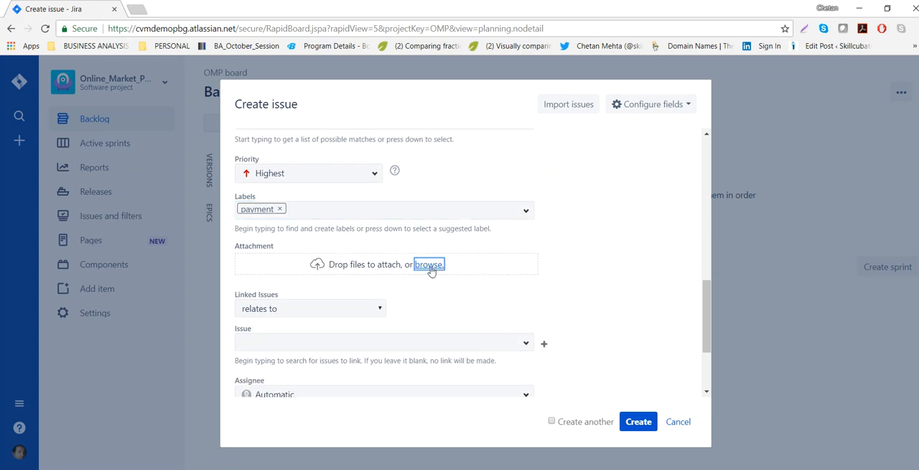
{"action": "left_click", "coordinate": [559, 195]}
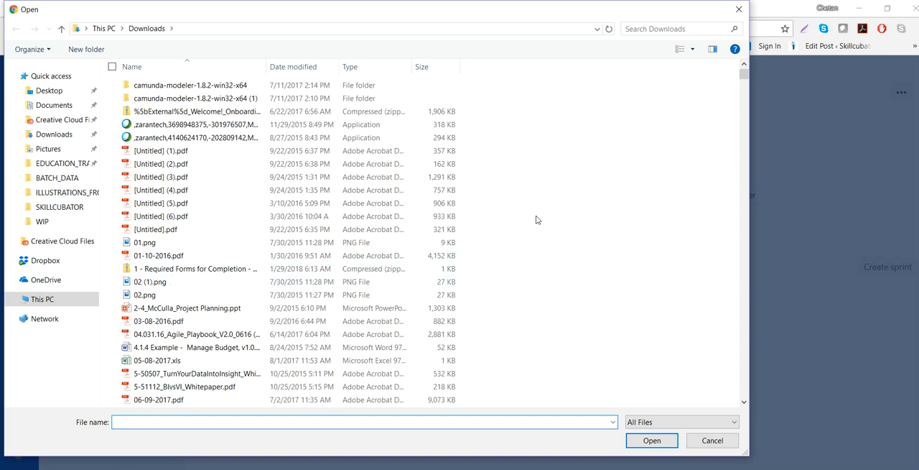
{"action": "left_click_drag", "start_coordinate": [744, 76], "coordinate": [716, 390]}
{"action": "scroll", "coordinate": [180, 173], "scroll_direction": "up", "scroll_amount": 3}
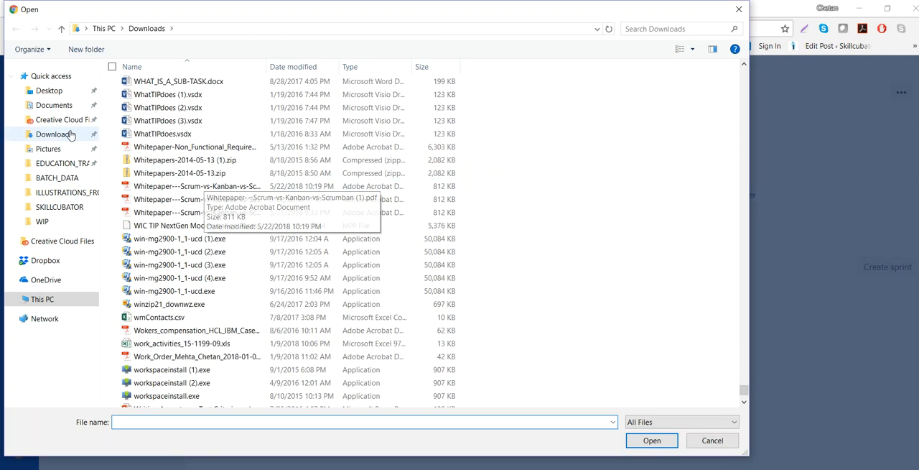
{"action": "left_click", "coordinate": [57, 106]}
{"action": "scroll", "coordinate": [165, 362], "scroll_direction": "down", "scroll_amount": 13}
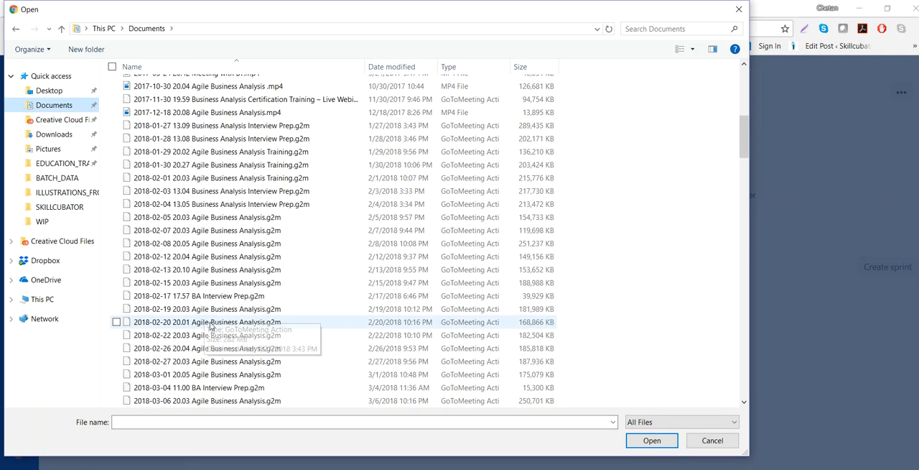
{"action": "left_click_drag", "start_coordinate": [744, 171], "coordinate": [704, 377]}
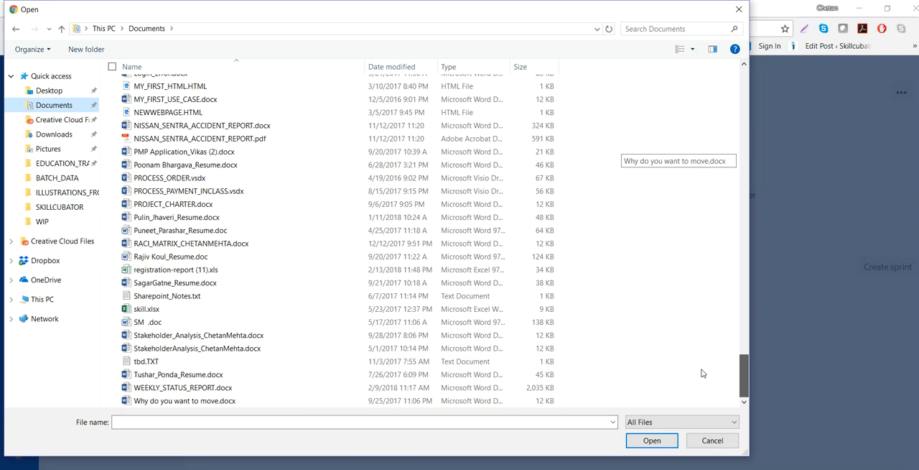
{"action": "double_click", "coordinate": [153, 348]}
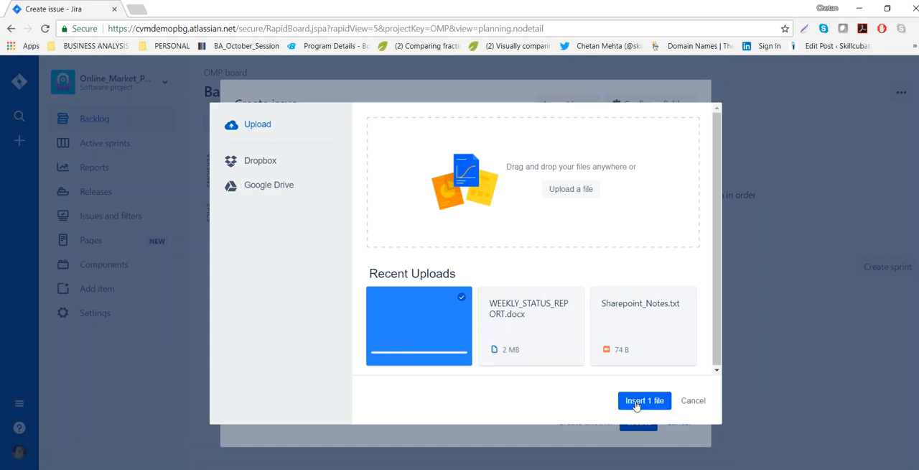
{"action": "left_click", "coordinate": [637, 402]}
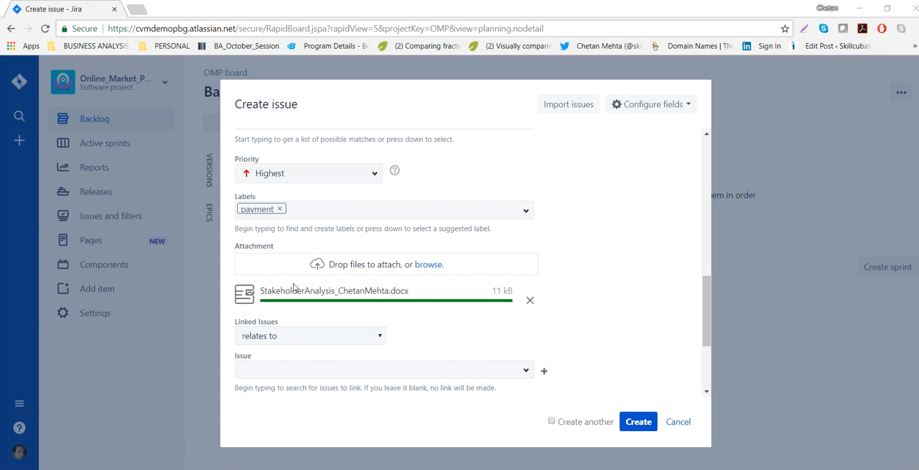
{"action": "left_click_drag", "start_coordinate": [242, 246], "coordinate": [265, 249]}
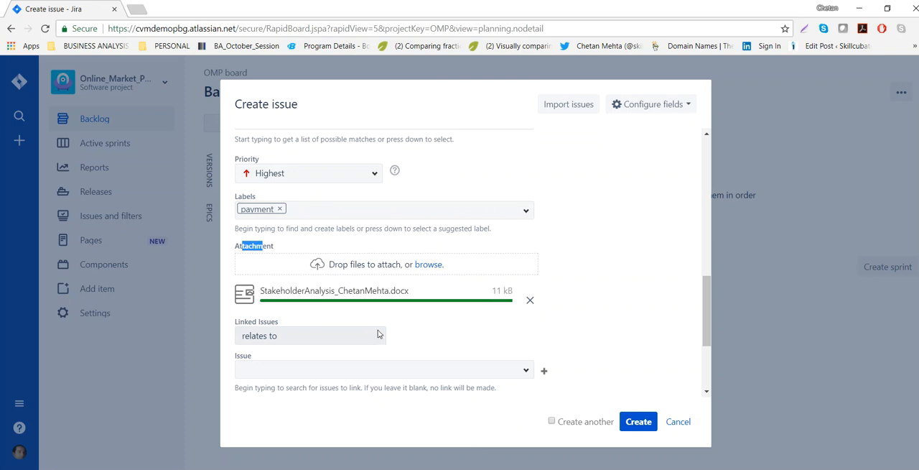
Assign the epic to yourself and create it, leaving the linked issues at "relates to" without an issue.
{"action": "left_click", "coordinate": [376, 335]}
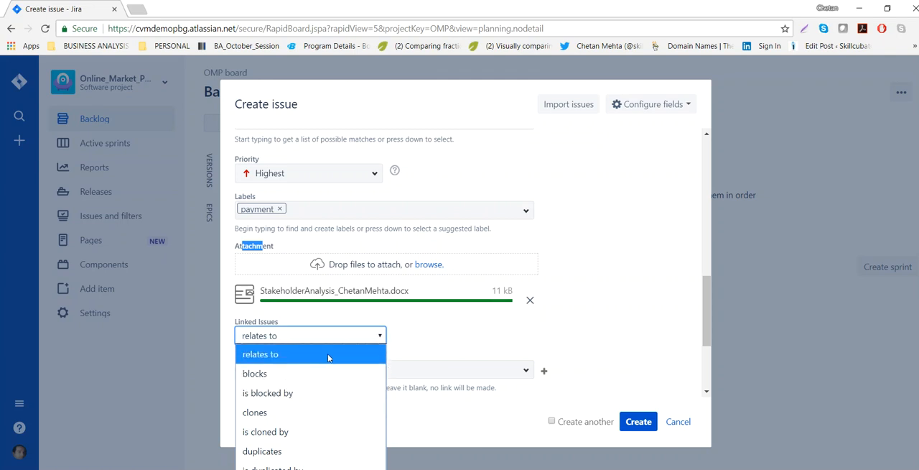
{"action": "left_click", "coordinate": [439, 336]}
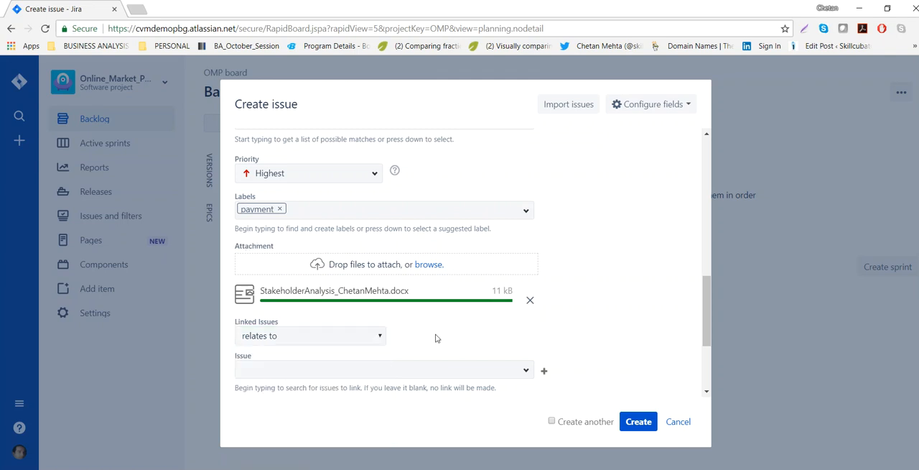
{"action": "scroll", "coordinate": [456, 336], "scroll_direction": "down", "scroll_amount": 1}
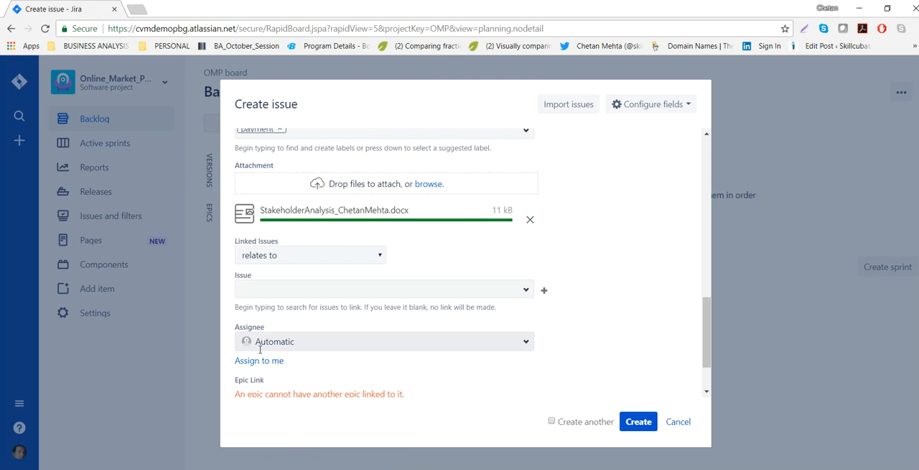
{"action": "left_click", "coordinate": [267, 361]}
{"action": "scroll", "coordinate": [425, 380], "scroll_direction": "down", "scroll_amount": 2}
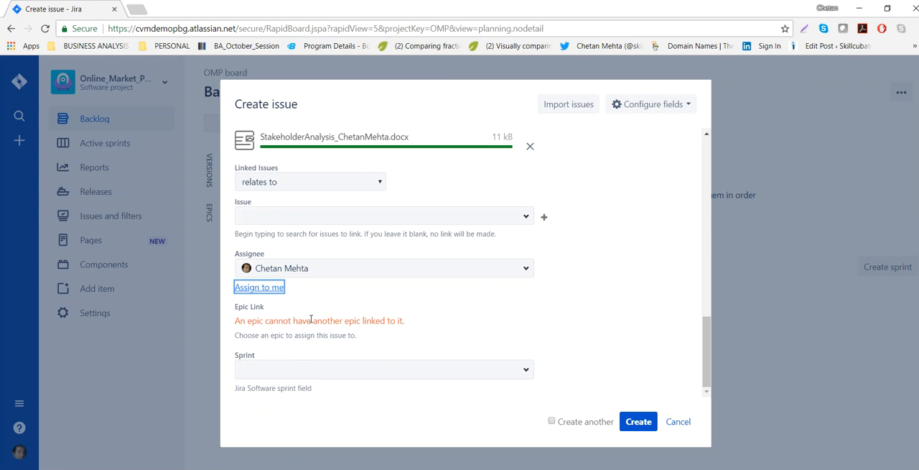
{"action": "left_click", "coordinate": [637, 423]}
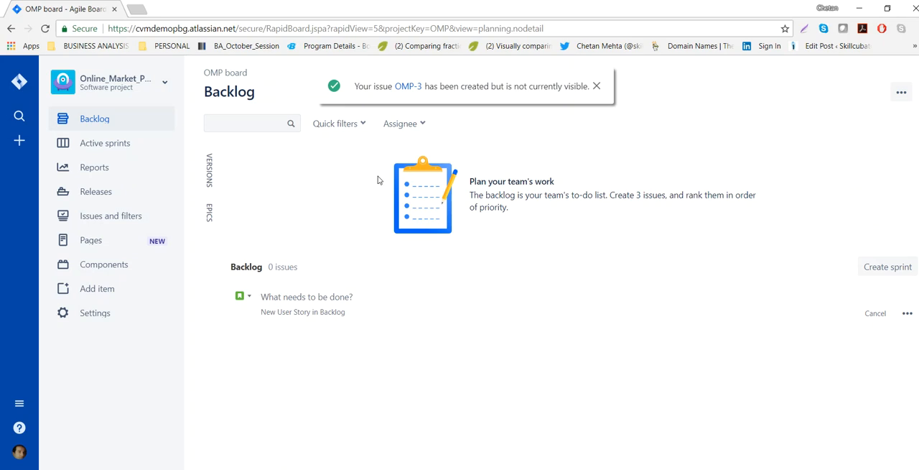
Show the epics list beside the backlog and open the full creation form for a new User Story in Online_Market_Place.
{"action": "left_click", "coordinate": [210, 215]}
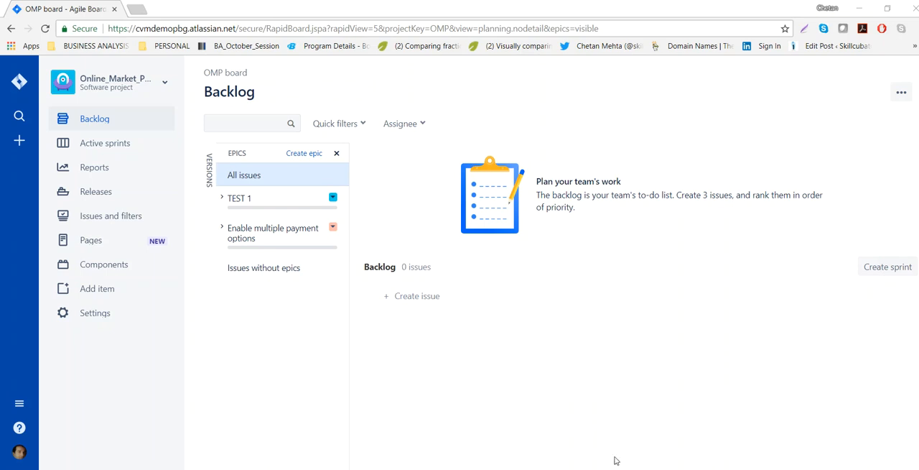
{"action": "left_click", "coordinate": [418, 296]}
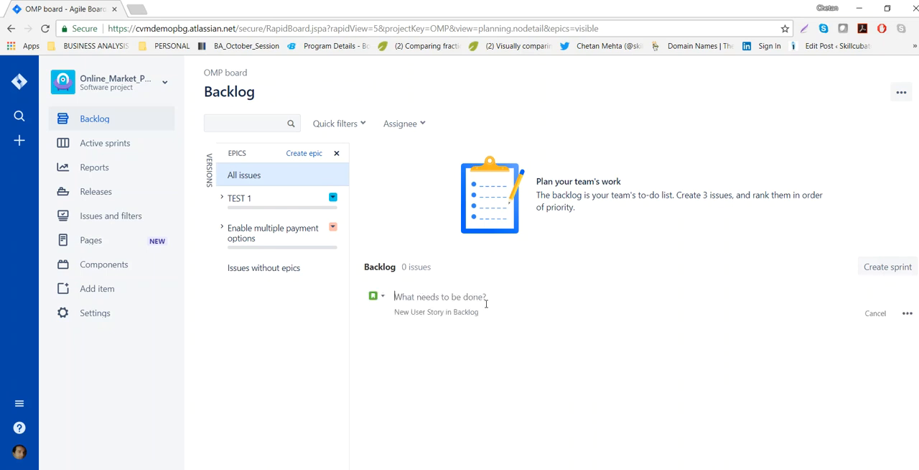
{"action": "left_click", "coordinate": [907, 313]}
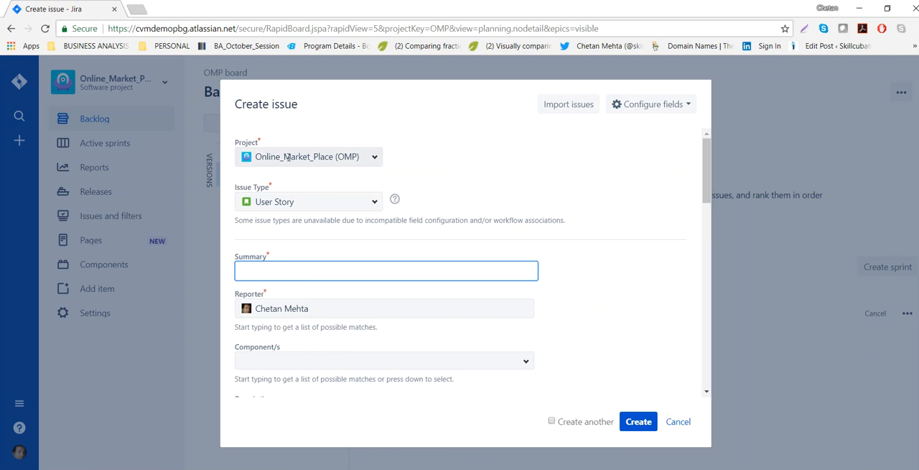
{"action": "left_click", "coordinate": [372, 202]}
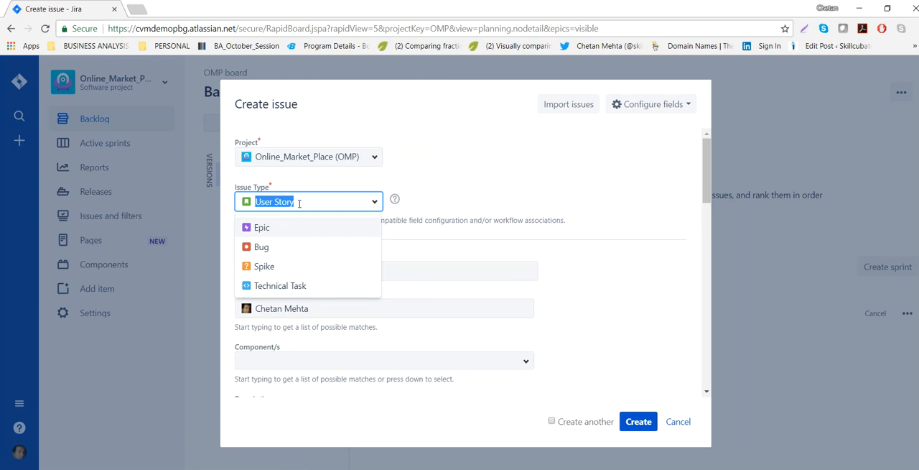
{"action": "left_click", "coordinate": [272, 270]}
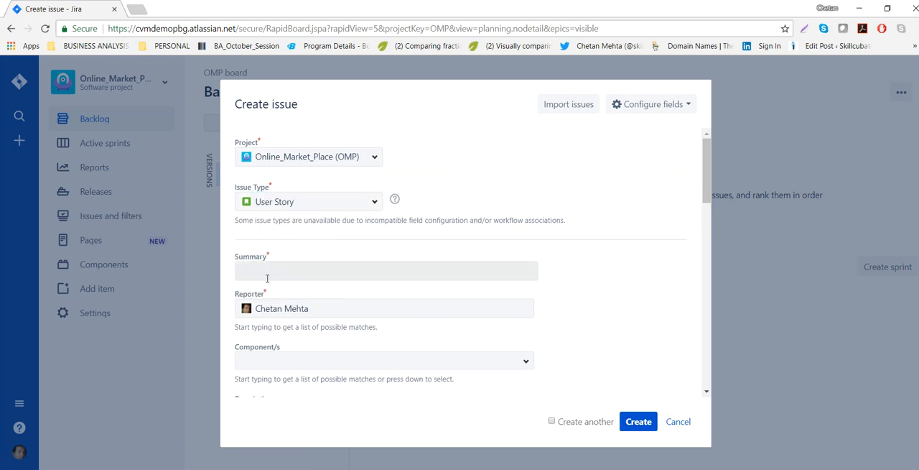
Copy "Enable PayPal account option" from the USER STORY section of the Word document into the user story's summary in Jira.
{"action": "key", "text": "alt+Tab"}
{"action": "key", "text": "Tab"}
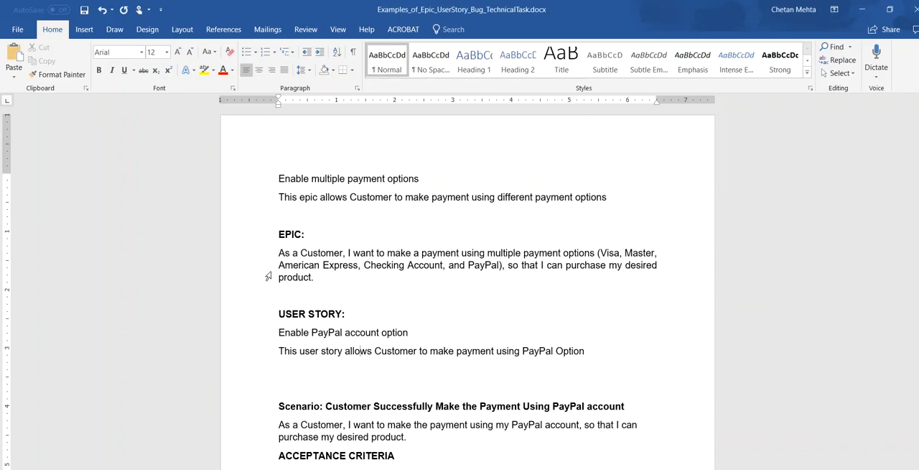
{"action": "left_click_drag", "start_coordinate": [279, 328], "coordinate": [447, 336]}
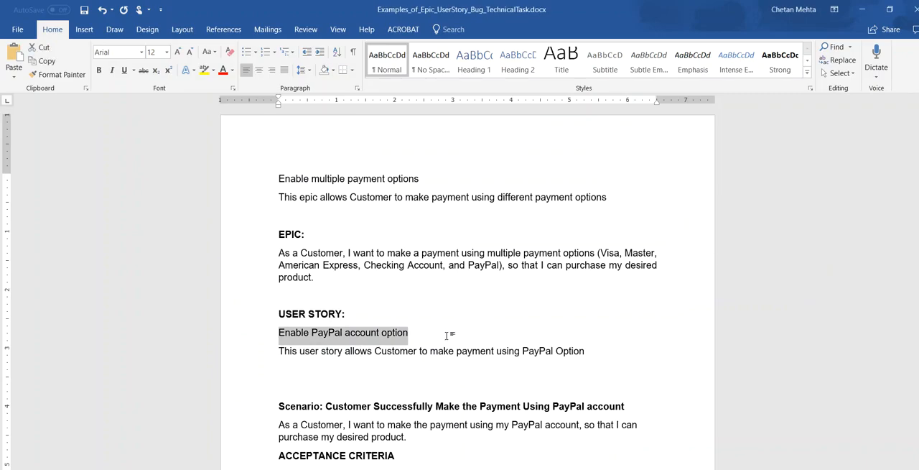
{"action": "key", "text": "ctrl+c"}
{"action": "key", "text": "alt+Tab"}
{"action": "key", "text": "ctrl+v"}
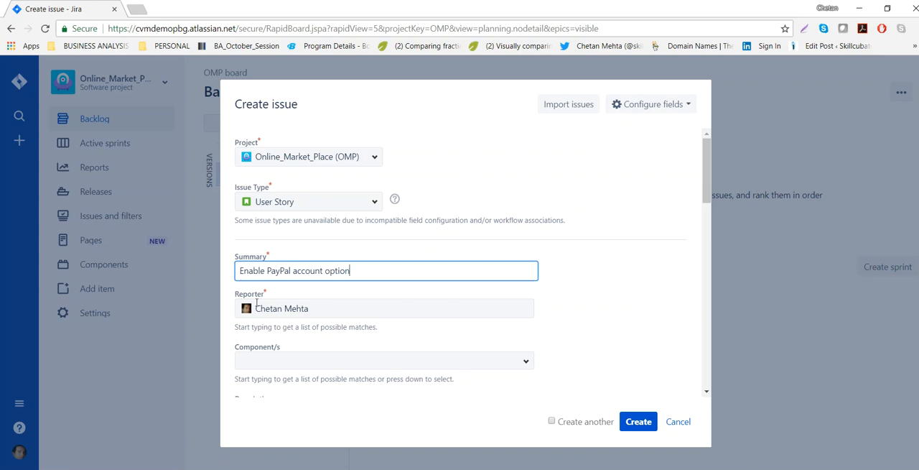
Set the user story's component to Process Payment.
{"action": "scroll", "coordinate": [336, 321], "scroll_direction": "down", "scroll_amount": 1}
{"action": "scroll", "coordinate": [336, 321], "scroll_direction": "down", "scroll_amount": 2}
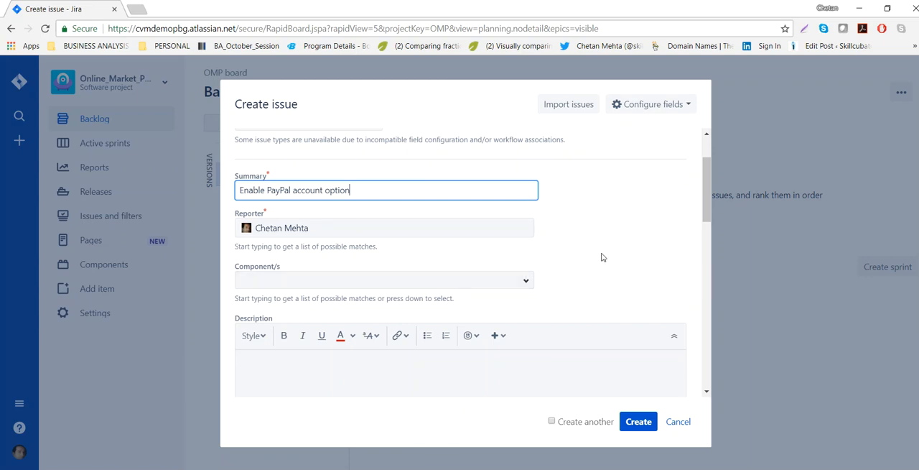
{"action": "scroll", "coordinate": [634, 245], "scroll_direction": "up", "scroll_amount": 1}
{"action": "scroll", "coordinate": [632, 246], "scroll_direction": "down", "scroll_amount": 2}
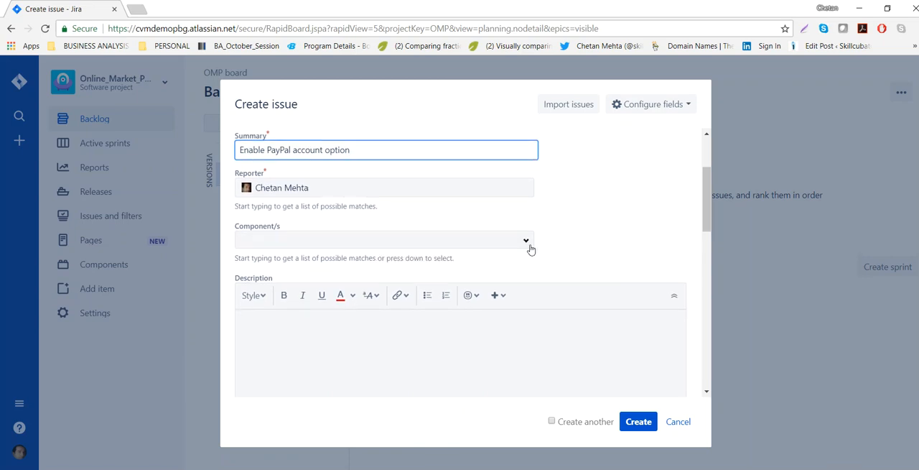
{"action": "left_click", "coordinate": [527, 242]}
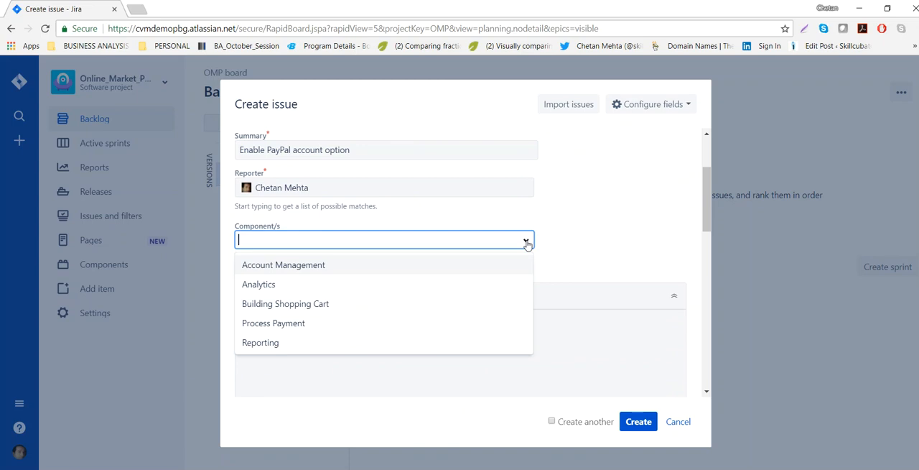
{"action": "left_click", "coordinate": [273, 323]}
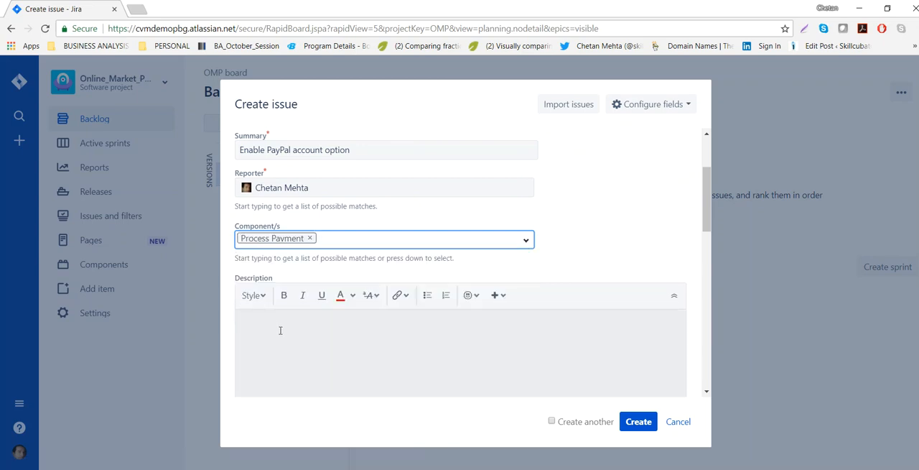
Copy the "As a Customer, I want to make the payment using my PayPal account" paragraph from the Word document into the user story's description in Jira.
{"action": "left_click", "coordinate": [295, 351]}
{"action": "key", "text": "alt+Tab"}
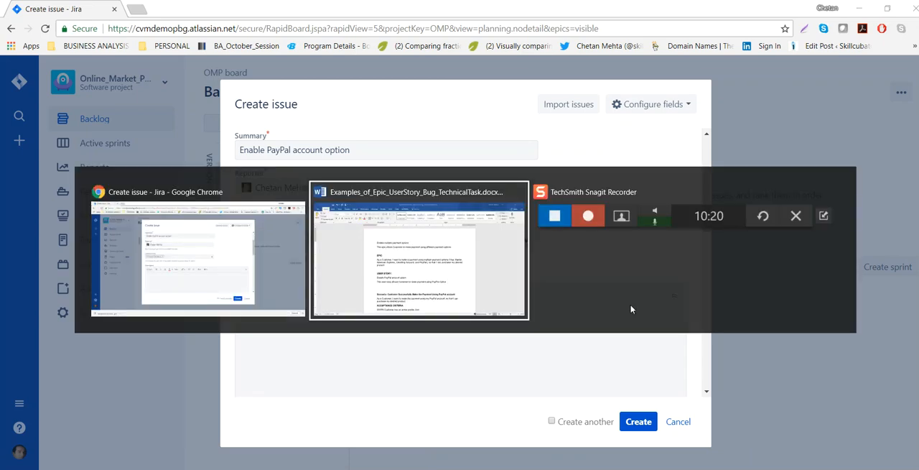
{"action": "left_click_drag", "start_coordinate": [555, 324], "coordinate": [307, 322]}
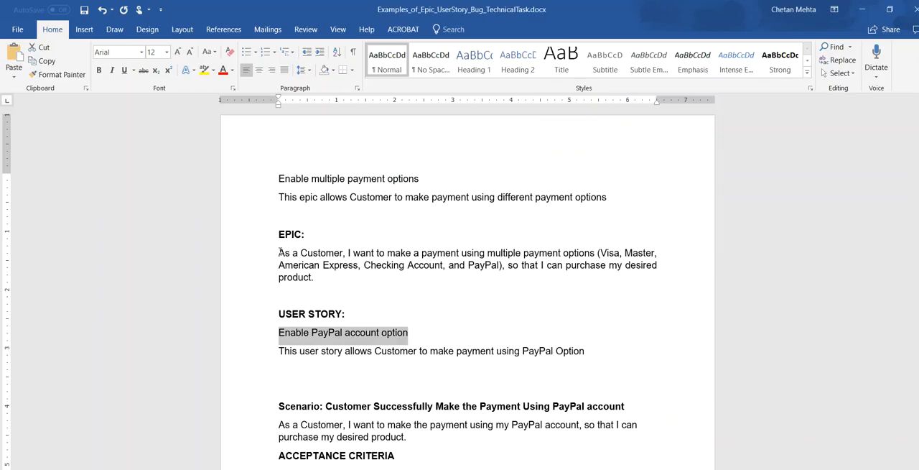
{"action": "left_click_drag", "start_coordinate": [282, 253], "coordinate": [343, 286]}
{"action": "scroll", "coordinate": [344, 287], "scroll_direction": "down", "scroll_amount": 1}
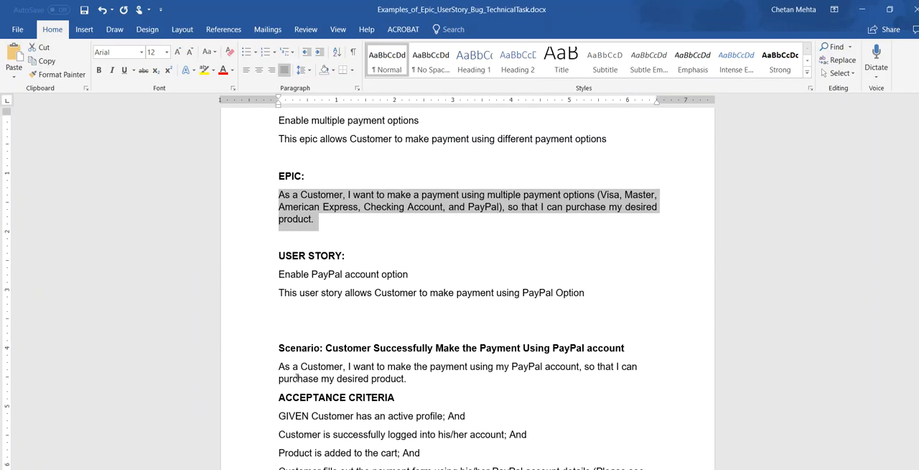
{"action": "scroll", "coordinate": [294, 345], "scroll_direction": "down", "scroll_amount": 1}
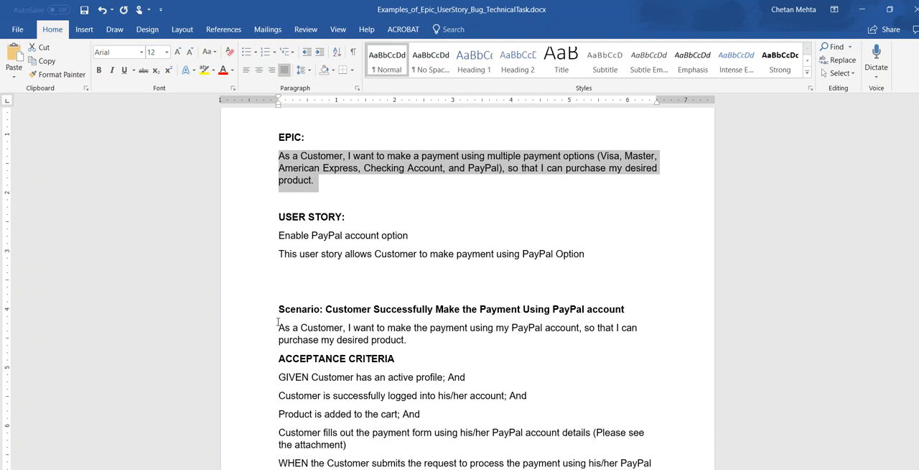
{"action": "left_click_drag", "start_coordinate": [278, 321], "coordinate": [426, 342]}
{"action": "left_click", "coordinate": [301, 329]}
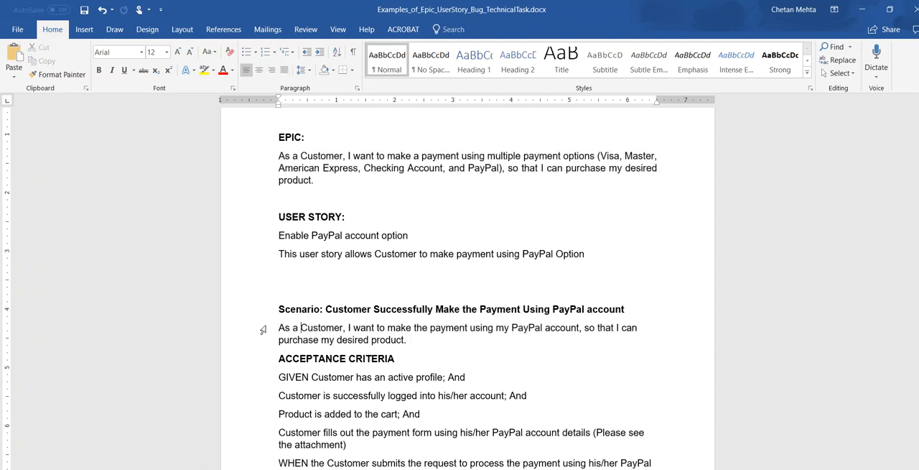
{"action": "left_click_drag", "start_coordinate": [279, 326], "coordinate": [445, 343]}
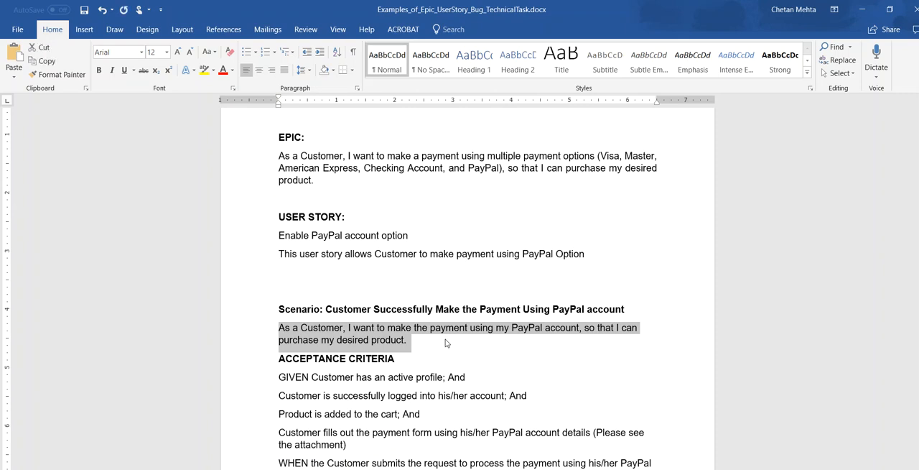
{"action": "key", "text": "alt+Tab"}
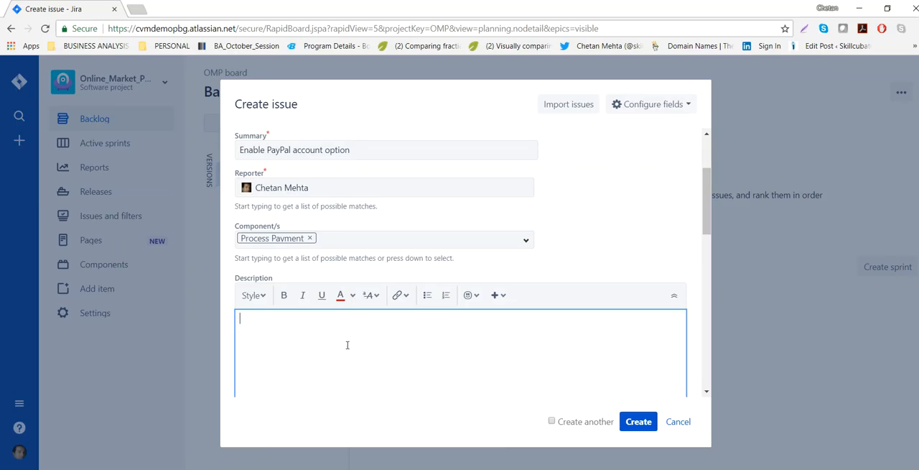
{"action": "key", "text": "ctrl+v"}
Set the user story's fix version to Release_1 and its priority to Highest.
{"action": "scroll", "coordinate": [402, 344], "scroll_direction": "down", "scroll_amount": 2}
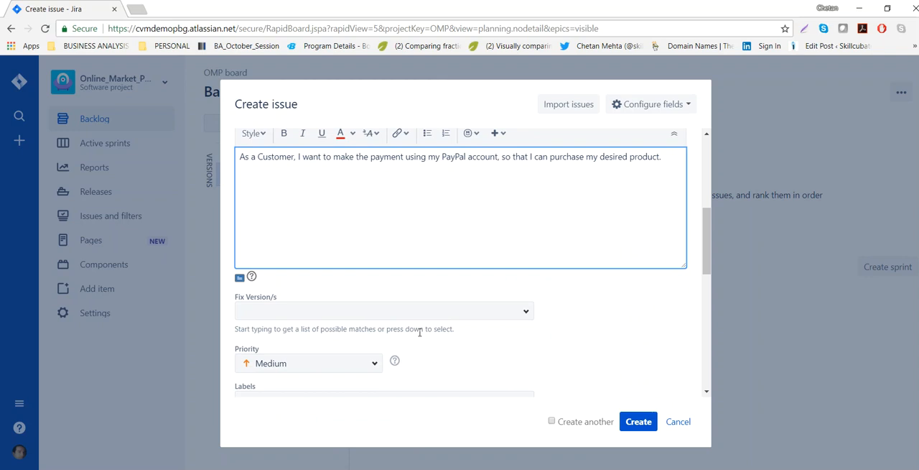
{"action": "left_click", "coordinate": [527, 313]}
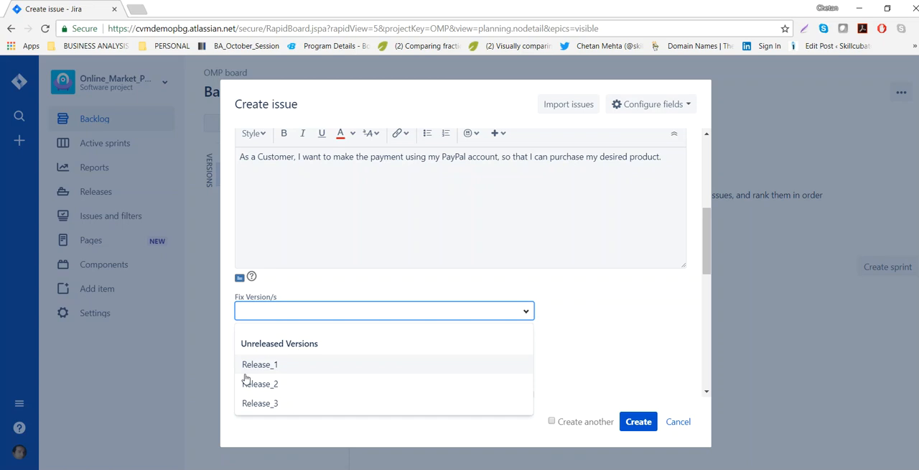
{"action": "left_click", "coordinate": [278, 364]}
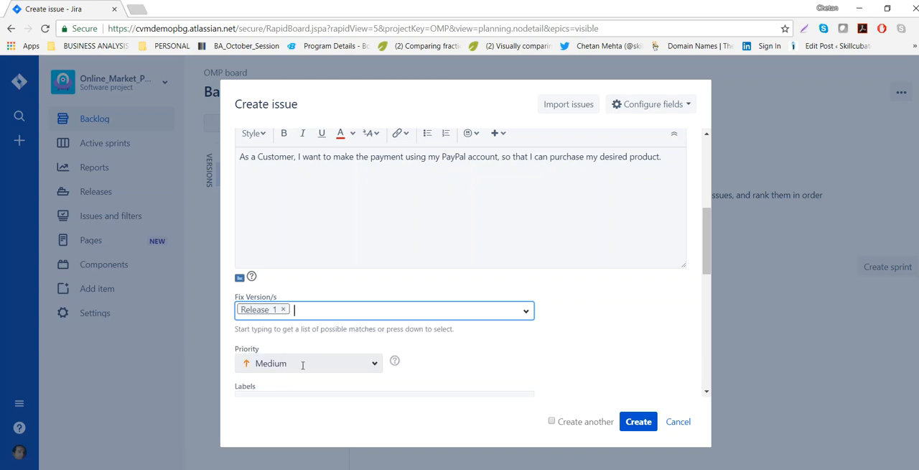
{"action": "left_click", "coordinate": [373, 366]}
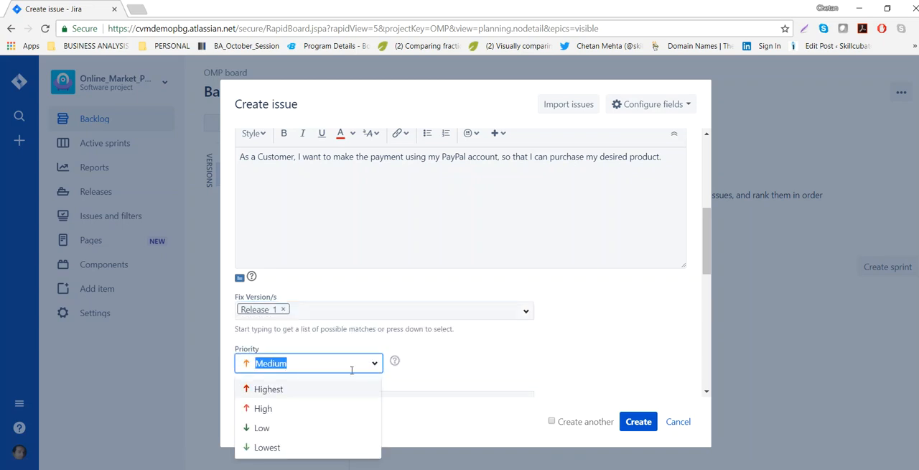
{"action": "left_click", "coordinate": [272, 390]}
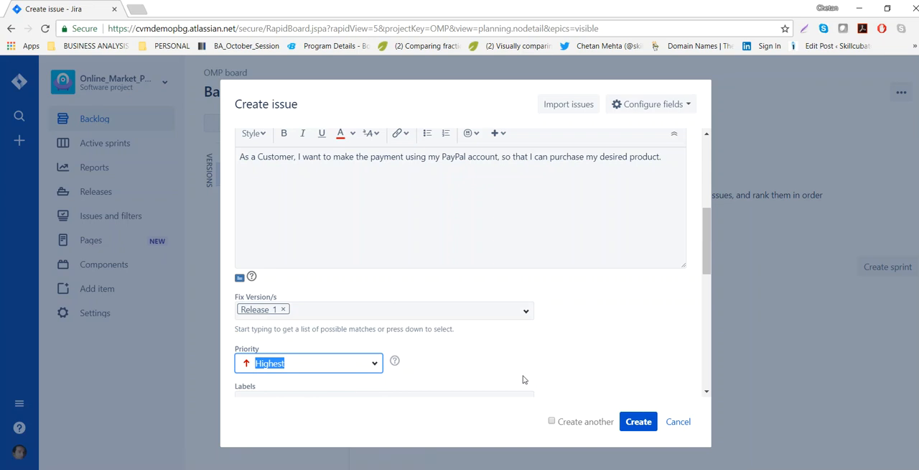
Add the labels "payment" and "paypaloption" to the user story.
{"action": "scroll", "coordinate": [524, 379], "scroll_direction": "down", "scroll_amount": 3}
{"action": "left_click", "coordinate": [527, 240]}
{"action": "left_click", "coordinate": [632, 210]}
{"action": "left_click", "coordinate": [443, 237]}
{"action": "type", "text": "payment"}
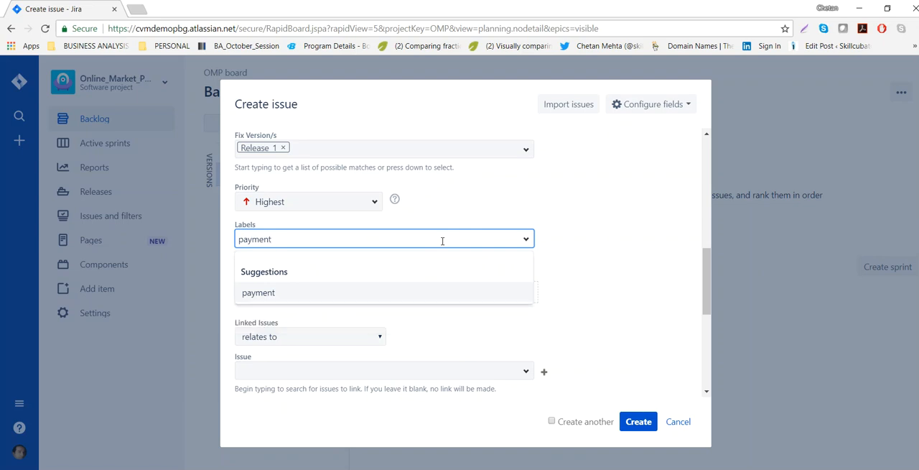
{"action": "key", "text": "Return"}
{"action": "type", "text": "payp"}
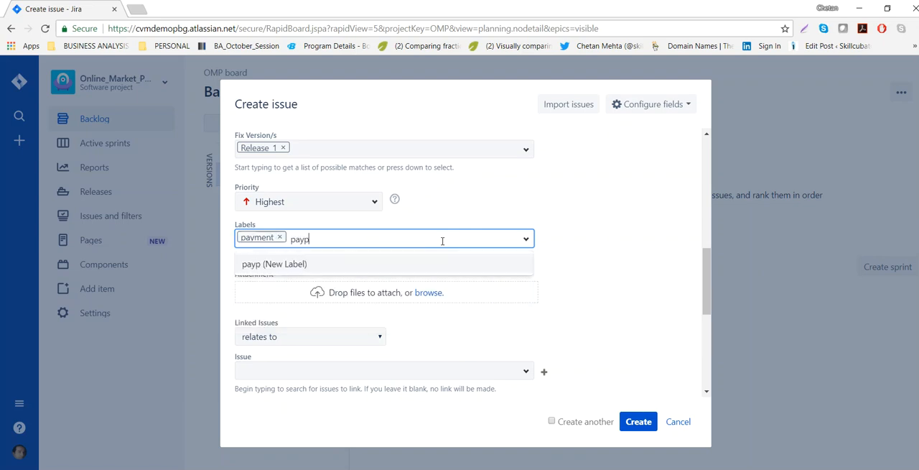
{"action": "type", "text": "aloption"}
{"action": "key", "text": "Return"}
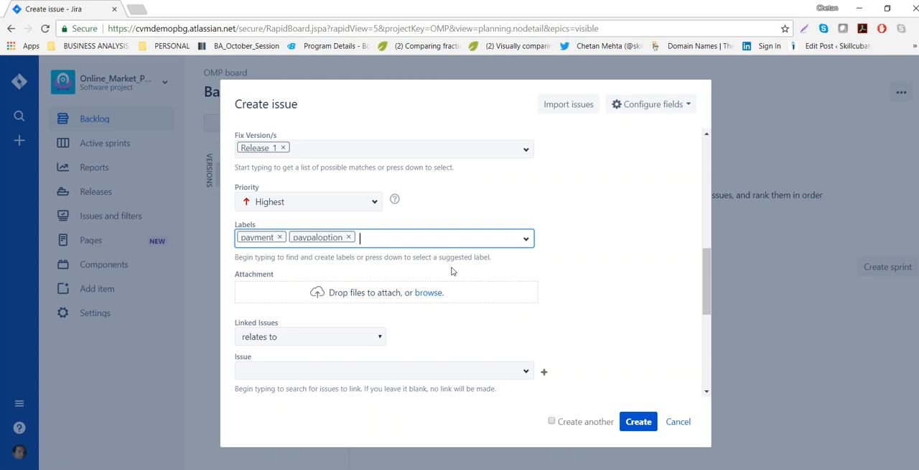
Link the user story to the epic OMP-3 with the "relates to" relationship.
{"action": "scroll", "coordinate": [433, 280], "scroll_direction": "down", "scroll_amount": 1}
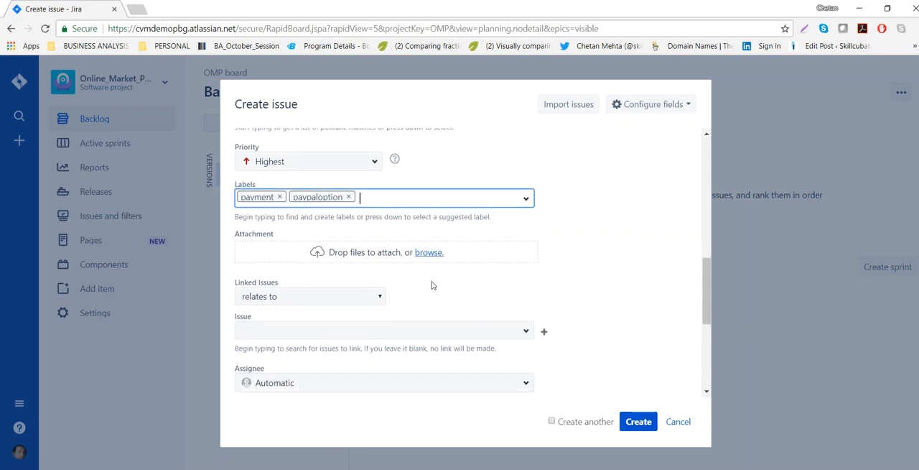
{"action": "scroll", "coordinate": [378, 300], "scroll_direction": "down", "scroll_amount": 2}
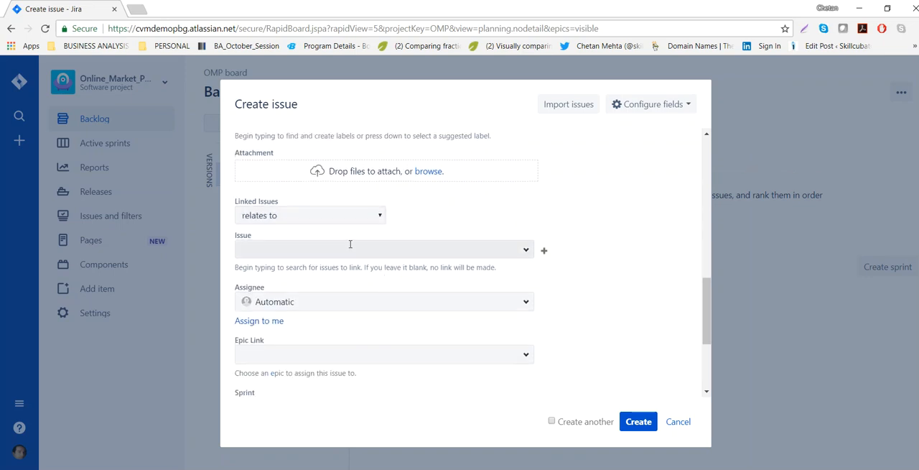
{"action": "left_click", "coordinate": [378, 218]}
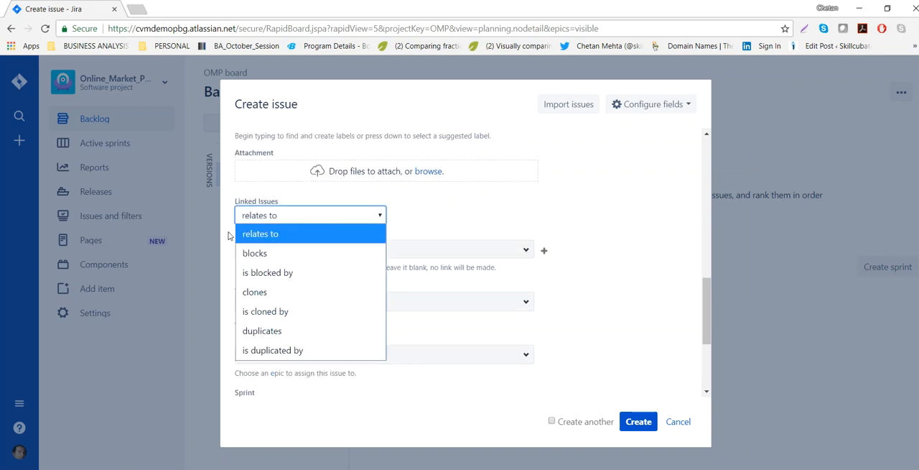
{"action": "left_click", "coordinate": [286, 236]}
{"action": "left_click", "coordinate": [526, 251]}
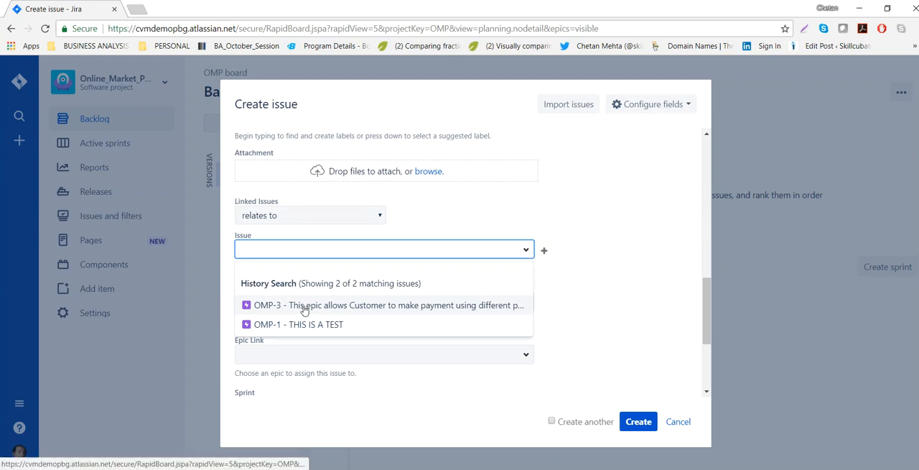
{"action": "left_click", "coordinate": [332, 305]}
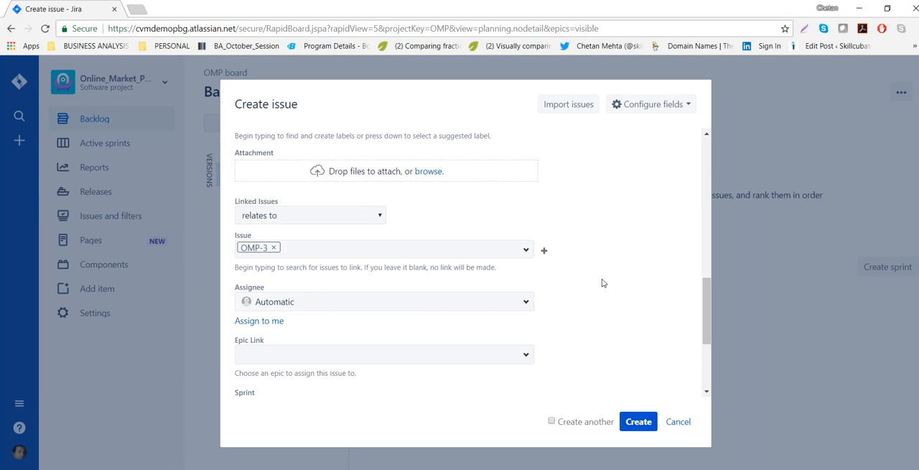
Assign the user story to yourself and set its epic link to "Enable multiple payment options".
{"action": "left_click", "coordinate": [242, 325]}
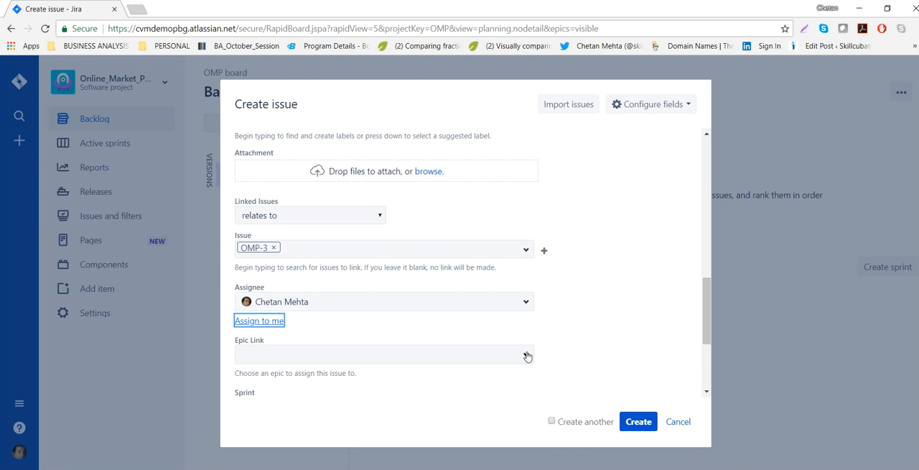
{"action": "left_click", "coordinate": [527, 357]}
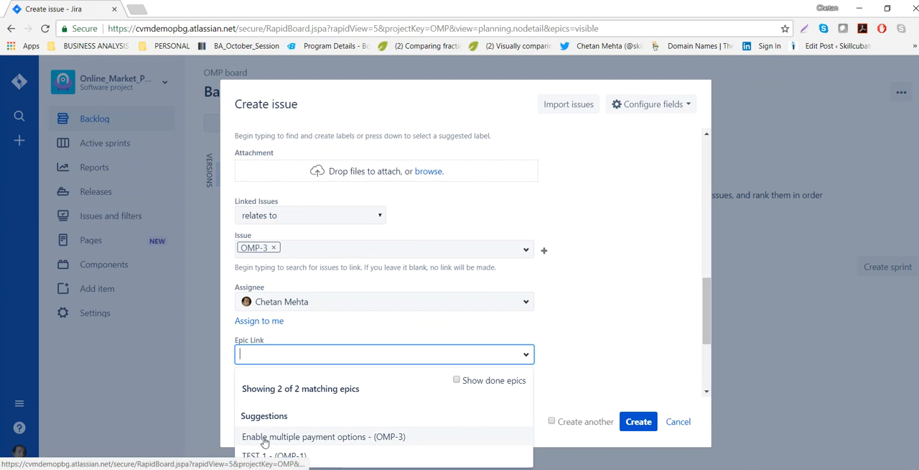
{"action": "left_click", "coordinate": [344, 438]}
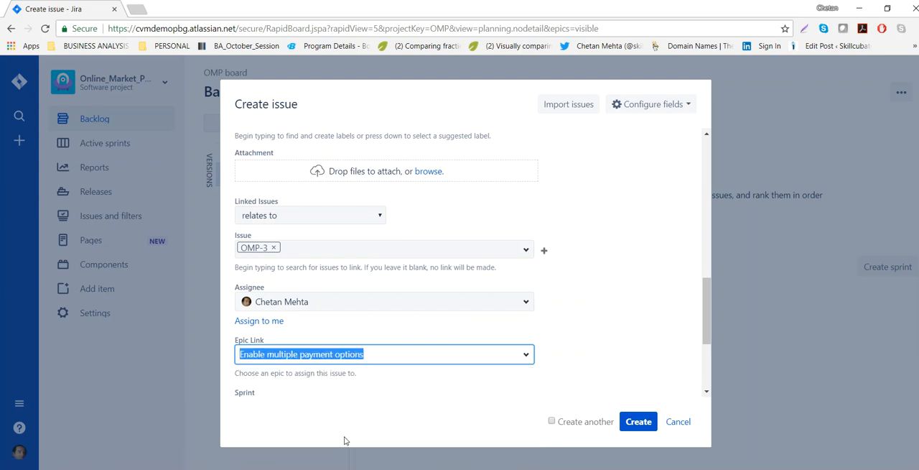
{"action": "left_click", "coordinate": [332, 411]}
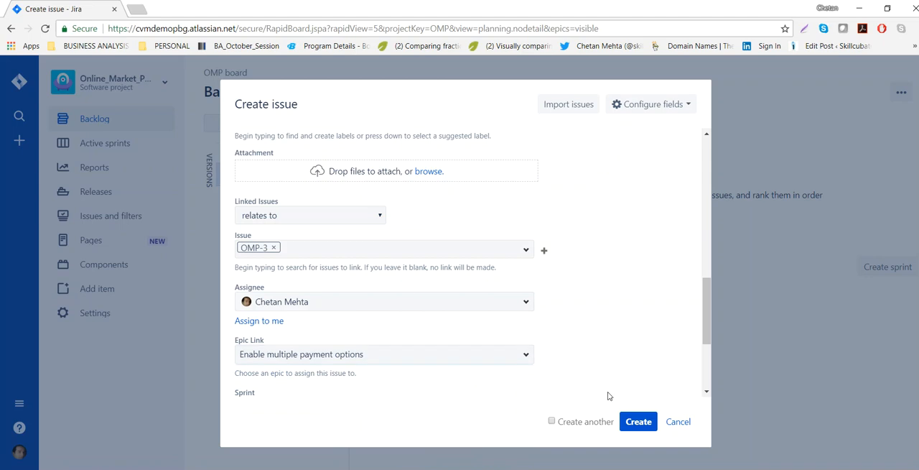
Review the sprints available for the user story without choosing one.
{"action": "scroll", "coordinate": [431, 359], "scroll_direction": "down", "scroll_amount": 3}
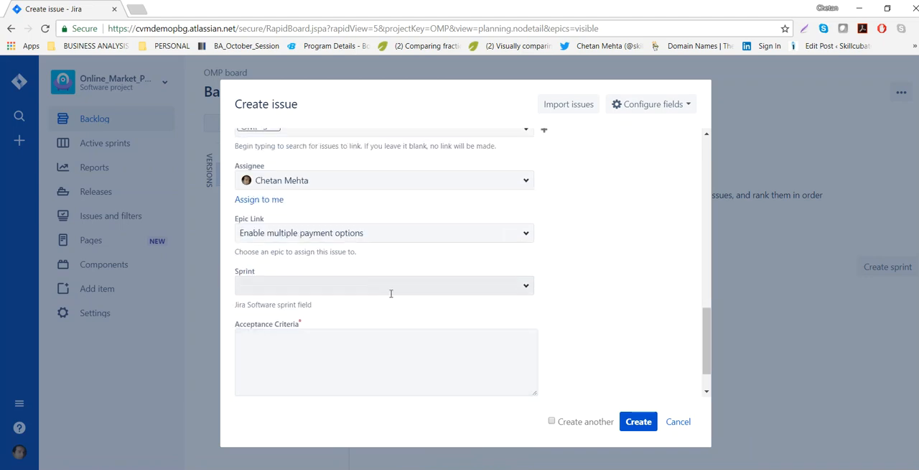
{"action": "left_click", "coordinate": [524, 286]}
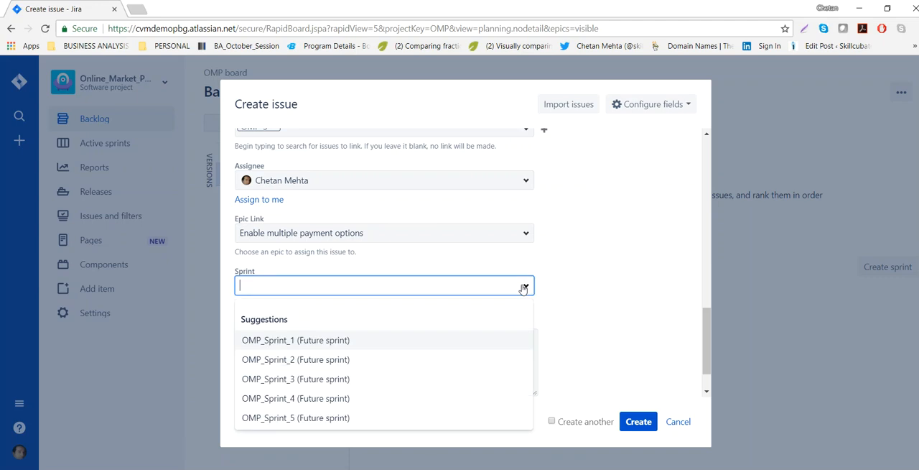
{"action": "left_click", "coordinate": [573, 292]}
Copy the ACCEPTANCE CRITERIA section, through the payment receipt message, from the Word document into the user story's acceptance criteria in Jira.
{"action": "left_click", "coordinate": [421, 360]}
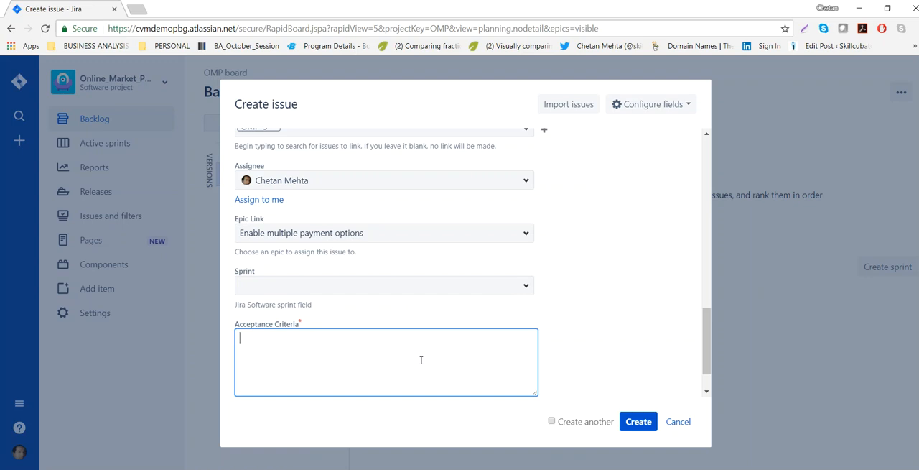
{"action": "key", "text": "alt+Tab"}
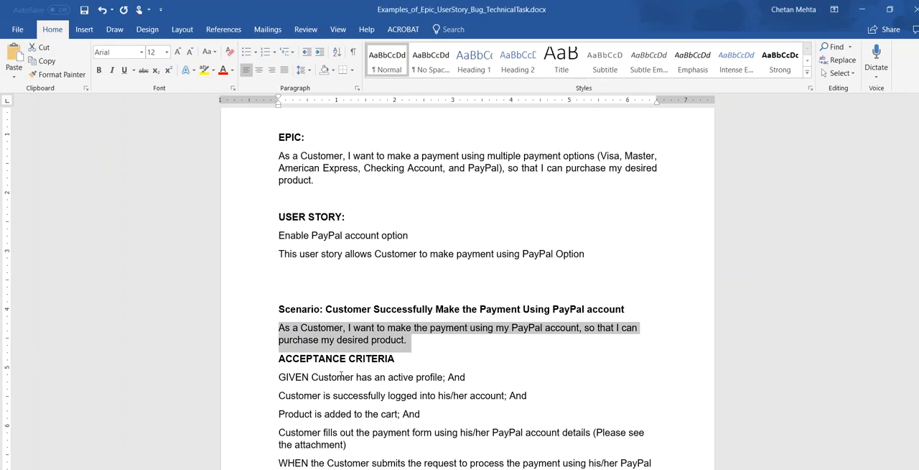
{"action": "scroll", "coordinate": [345, 374], "scroll_direction": "down", "scroll_amount": 2}
{"action": "left_click", "coordinate": [304, 317]}
{"action": "left_click_drag", "start_coordinate": [279, 280], "coordinate": [571, 431]}
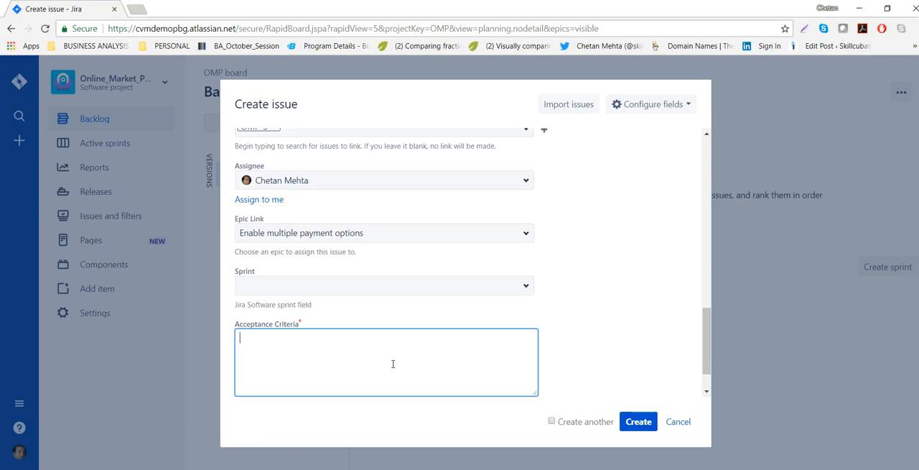
{"action": "type", "text": "As a Customer, I want to make the payment using my PayPal account, so that I can purchase my desired product."}
{"action": "key", "text": "ctrl+v"}
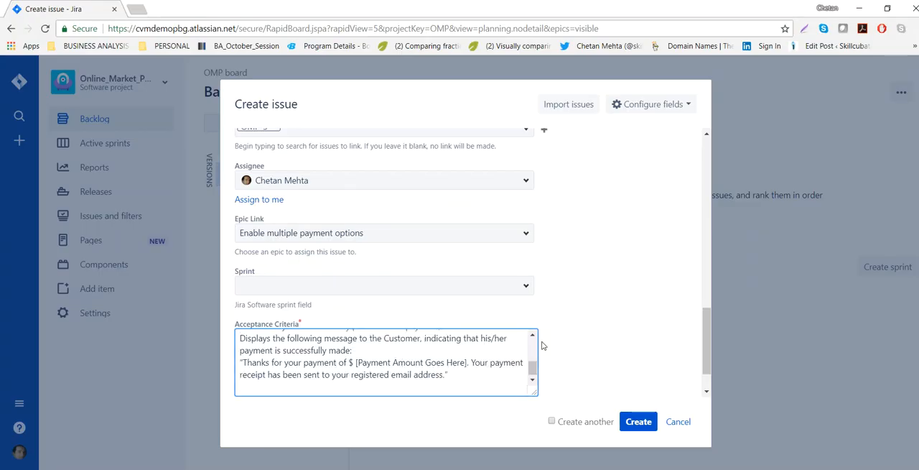
Check the entered details and create the PayPal user story in the backlog.
{"action": "scroll", "coordinate": [681, 240], "scroll_direction": "up", "scroll_amount": 4}
{"action": "scroll", "coordinate": [675, 237], "scroll_direction": "up", "scroll_amount": 3}
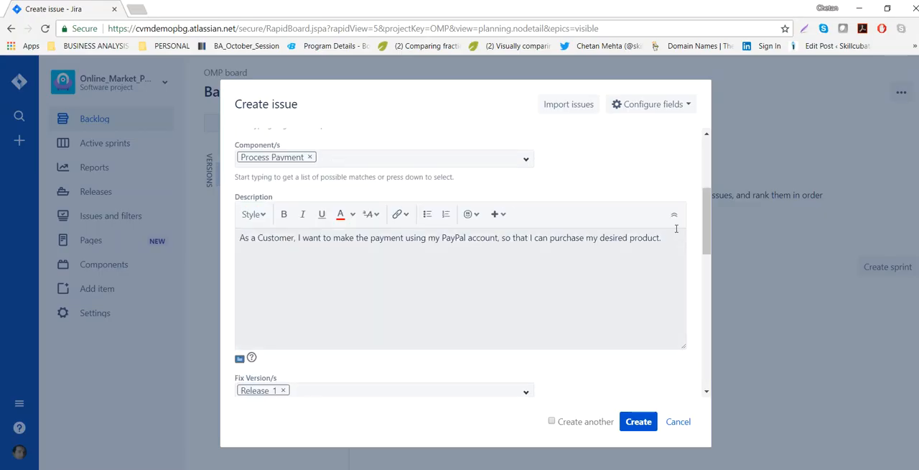
{"action": "left_click", "coordinate": [641, 422]}
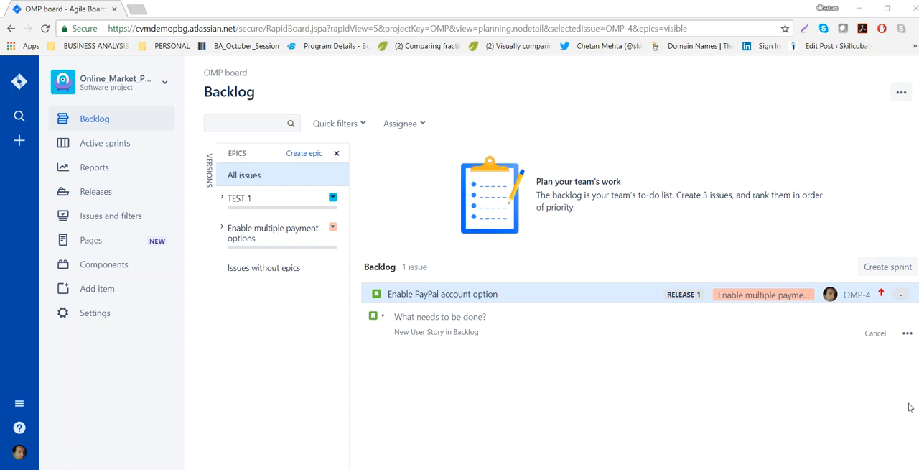
Open the full creation form for another backlog issue and set its issue type to Bug.
{"action": "left_click", "coordinate": [905, 336]}
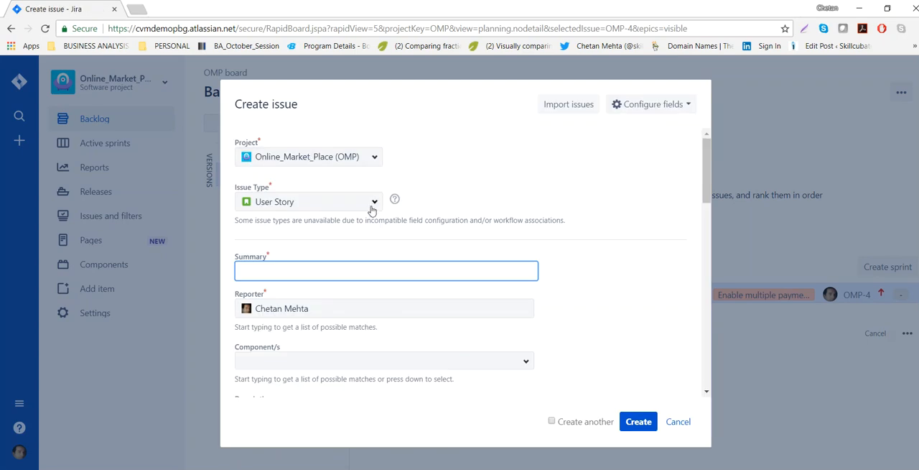
{"action": "left_click", "coordinate": [374, 204]}
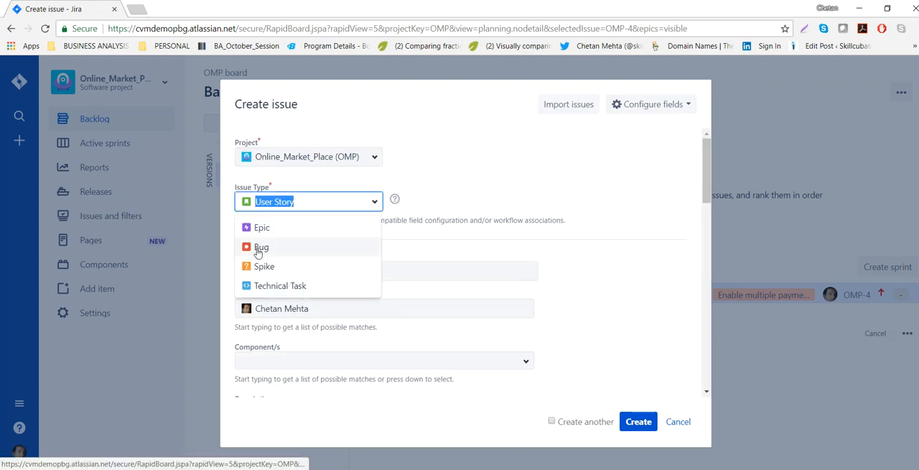
{"action": "left_click", "coordinate": [258, 248]}
Copy "Users have reported that they are not getting the payment receipt" from the Word document's BUG section into the bug's summary in Jira.
{"action": "key", "text": "alt+Tab"}
{"action": "key", "text": "alt+Tab"}
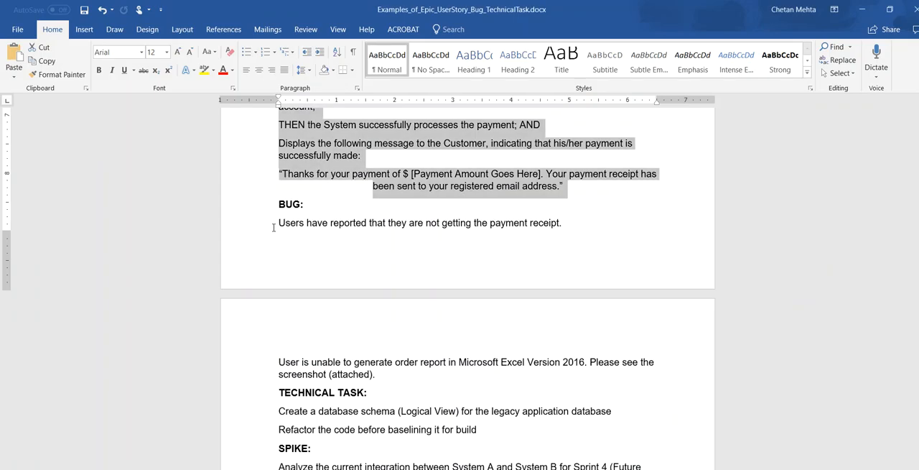
{"action": "left_click_drag", "start_coordinate": [279, 224], "coordinate": [566, 224]}
{"action": "key", "text": "ctrl+c"}
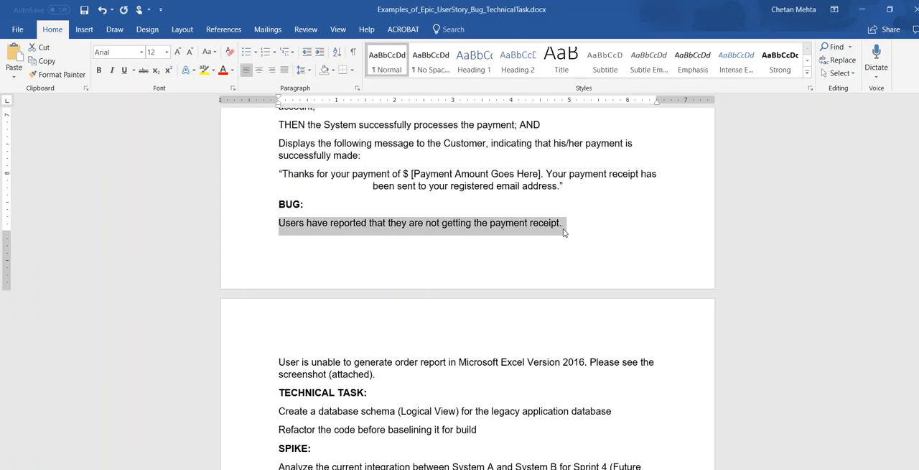
{"action": "key", "text": "alt+Tab"}
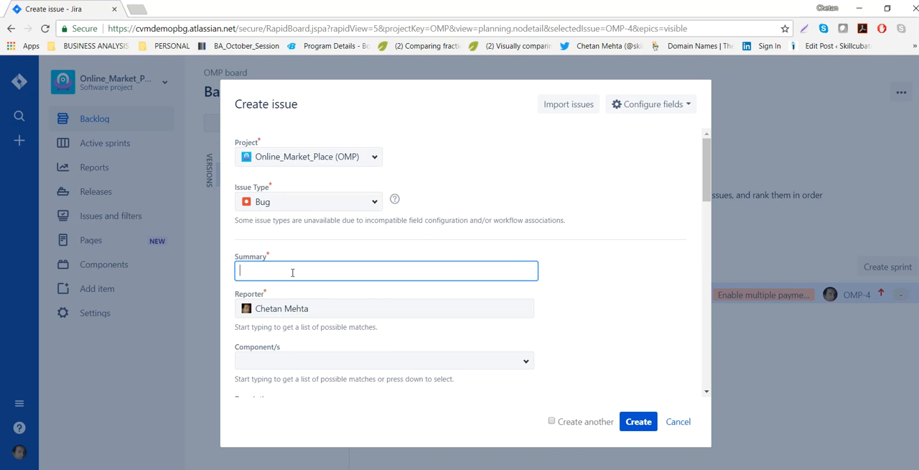
{"action": "key", "text": "ctrl+v"}
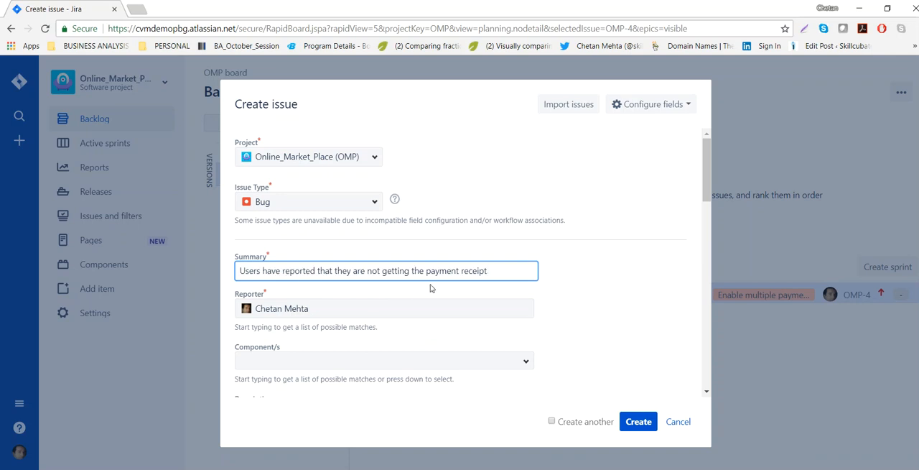
{"action": "key", "text": "alt+Tab"}
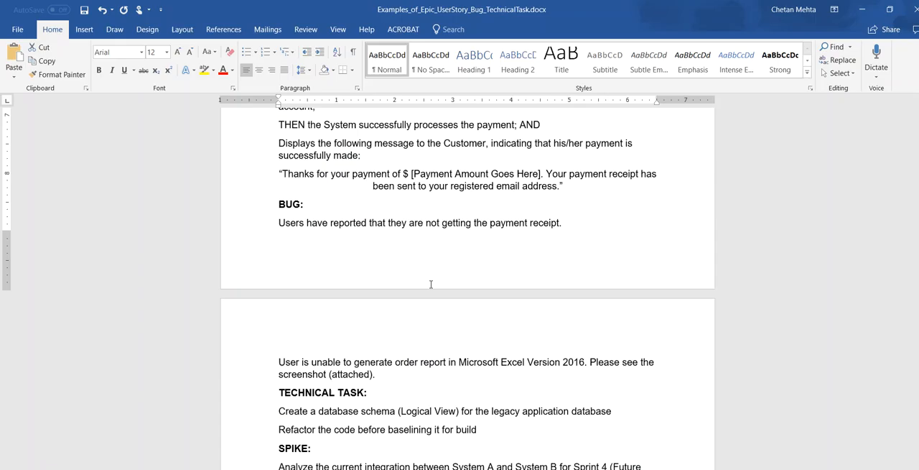
{"action": "key", "text": "alt+Tab"}
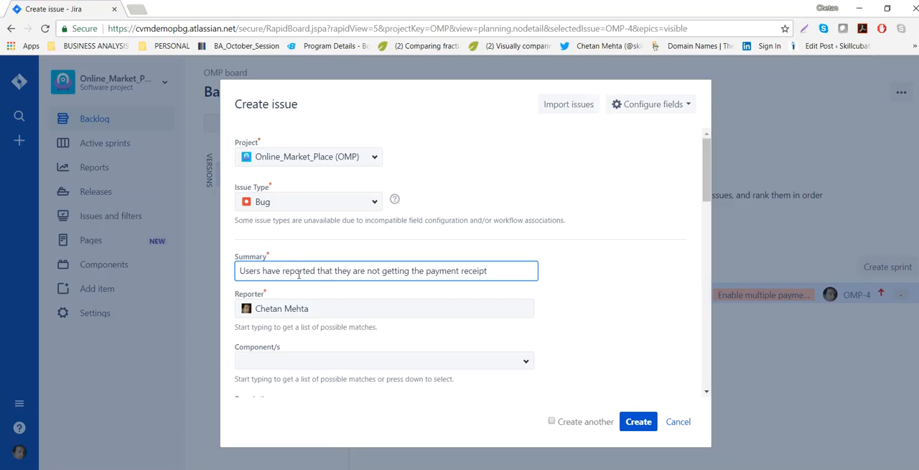
Set the bug's component to Process Payment.
{"action": "scroll", "coordinate": [393, 309], "scroll_direction": "down", "scroll_amount": 1}
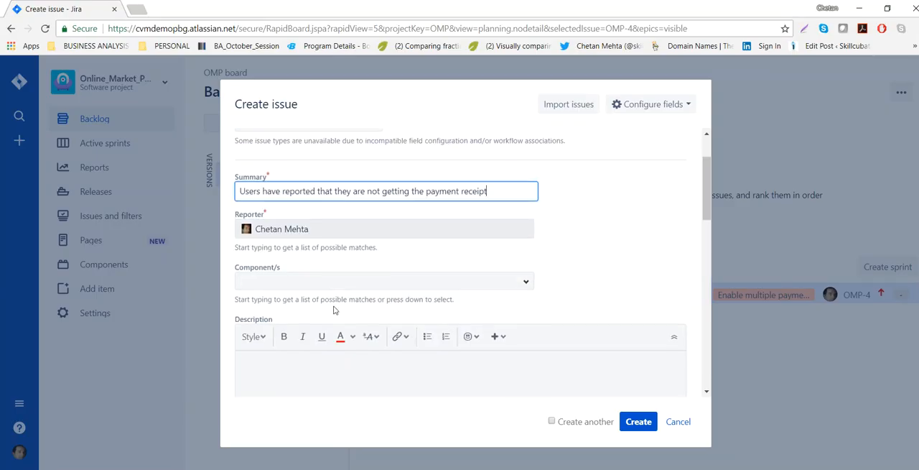
{"action": "left_click", "coordinate": [524, 286]}
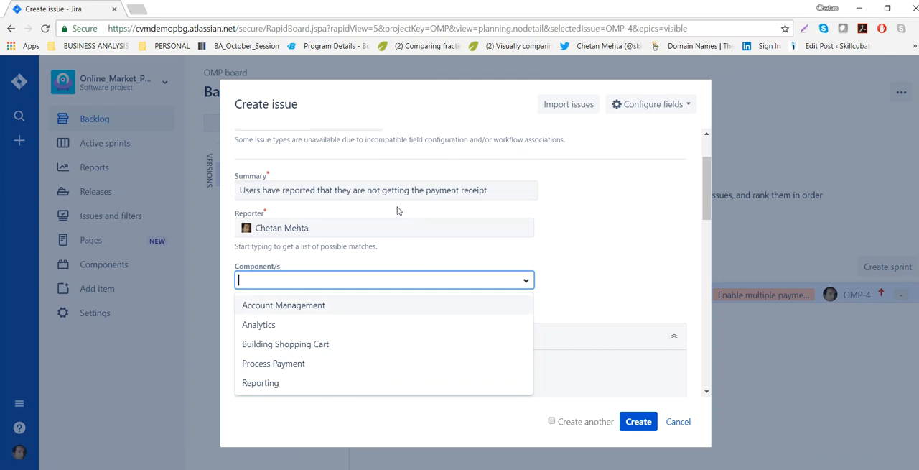
{"action": "left_click", "coordinate": [275, 364]}
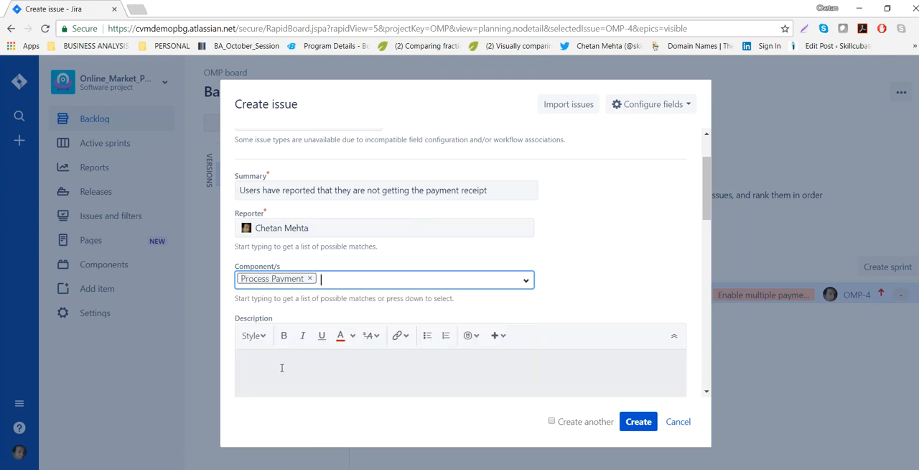
Copy the Word document's sentence about the user being unable to generate the order report in Excel 2016 into the bug's description in Jira.
{"action": "left_click", "coordinate": [291, 366]}
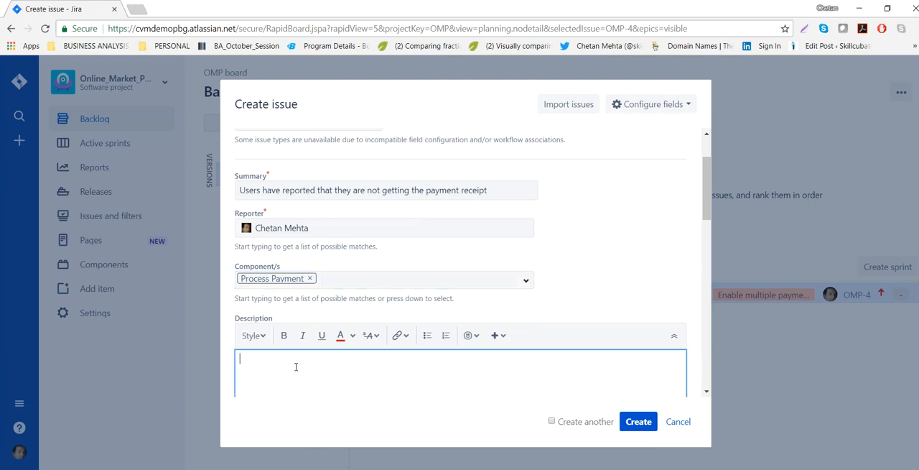
{"action": "key", "text": "alt+Tab"}
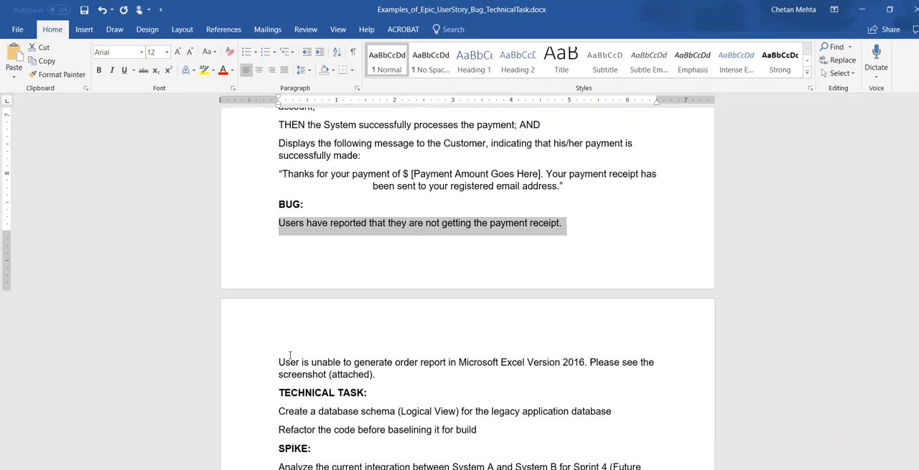
{"action": "left_click_drag", "start_coordinate": [278, 362], "coordinate": [386, 374]}
{"action": "key", "text": "ctrl+c"}
{"action": "key", "text": "alt+Tab"}
{"action": "key", "text": "ctrl+v"}
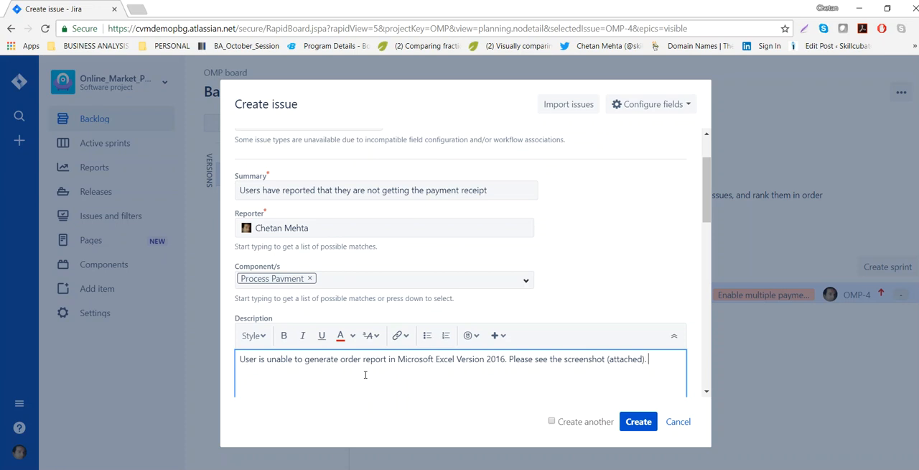
Replace the bug's Process Payment component with Reporting.
{"action": "left_click", "coordinate": [311, 278]}
{"action": "left_click_drag", "start_coordinate": [306, 359], "coordinate": [406, 359]}
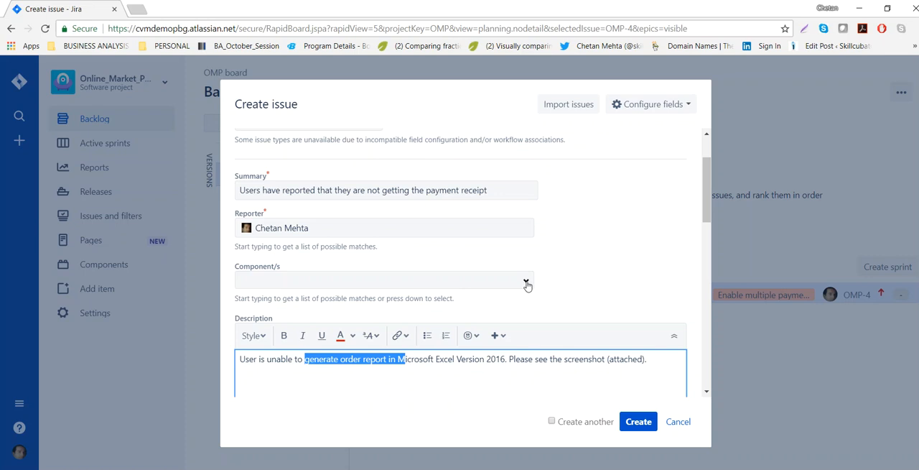
{"action": "left_click", "coordinate": [526, 283]}
{"action": "left_click", "coordinate": [268, 382]}
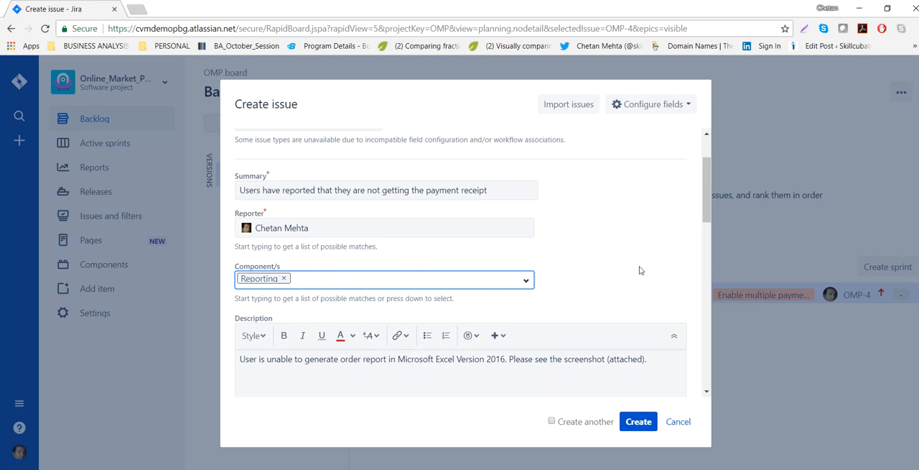
{"action": "left_click", "coordinate": [629, 288]}
Set the bug's fix version to Release_2 and keep its priority at Medium.
{"action": "scroll", "coordinate": [632, 299], "scroll_direction": "down", "scroll_amount": 2}
{"action": "scroll", "coordinate": [625, 306], "scroll_direction": "down", "scroll_amount": 2}
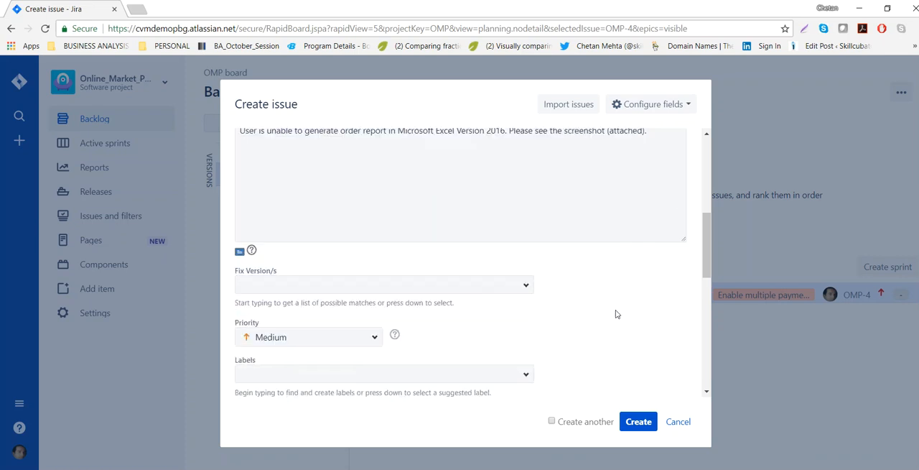
{"action": "left_click", "coordinate": [525, 232]}
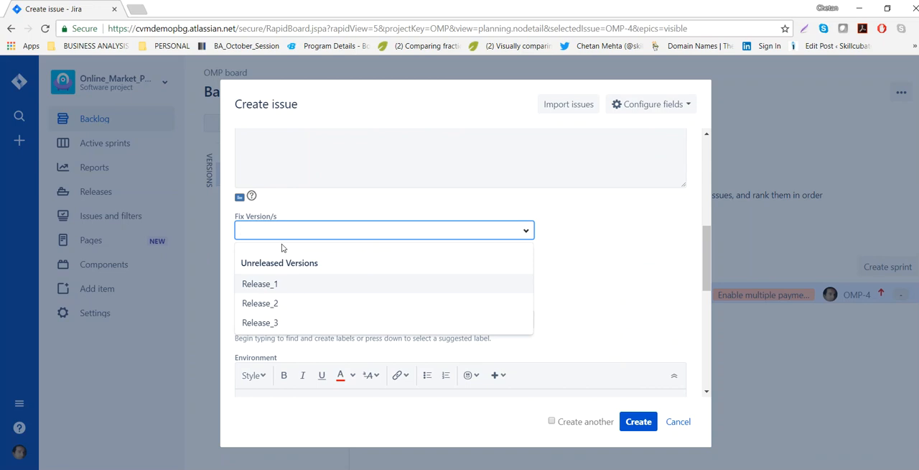
{"action": "left_click", "coordinate": [276, 307]}
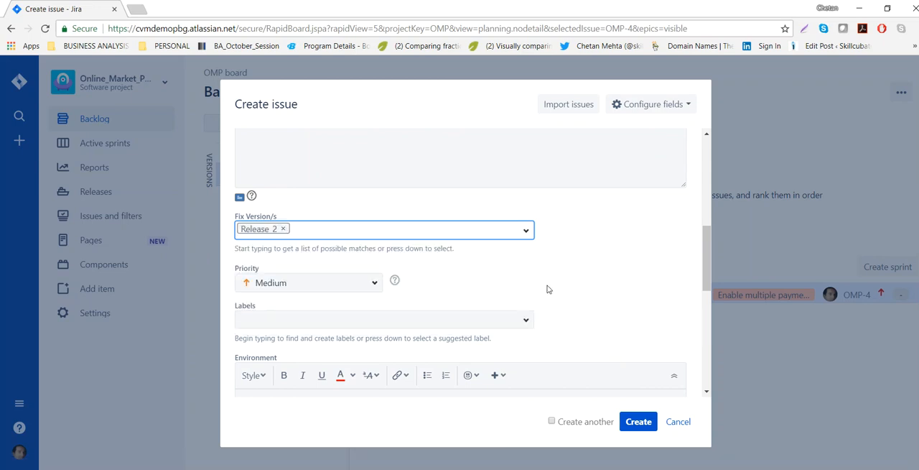
{"action": "left_click", "coordinate": [374, 283]}
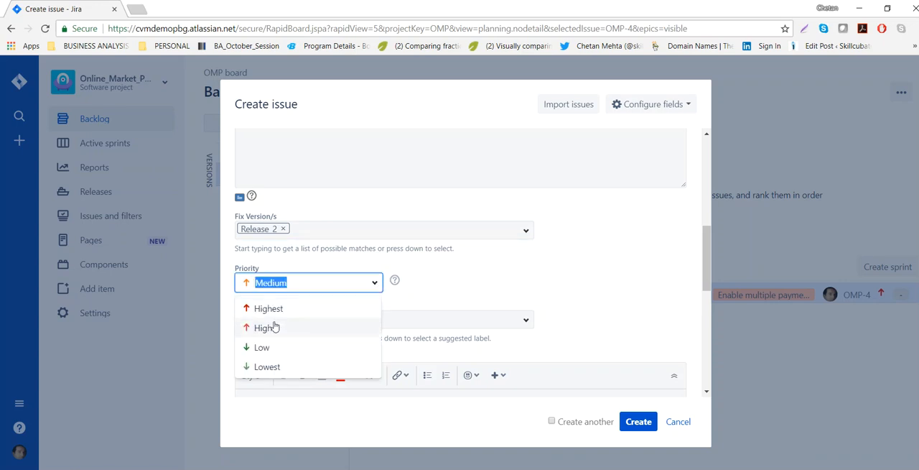
{"action": "left_click", "coordinate": [548, 277]}
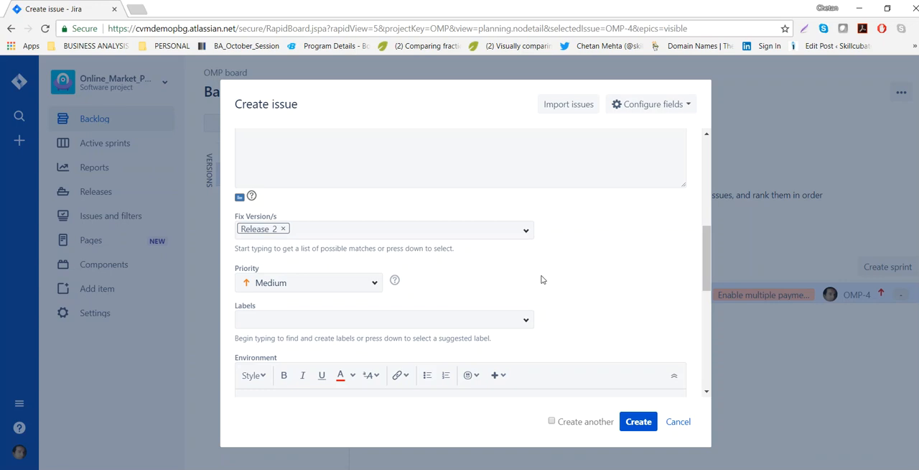
Add the labels orderreporting, Microsoft and Excel to the bug.
{"action": "left_click", "coordinate": [518, 317]}
{"action": "left_click", "coordinate": [594, 259]}
{"action": "left_click", "coordinate": [314, 313]}
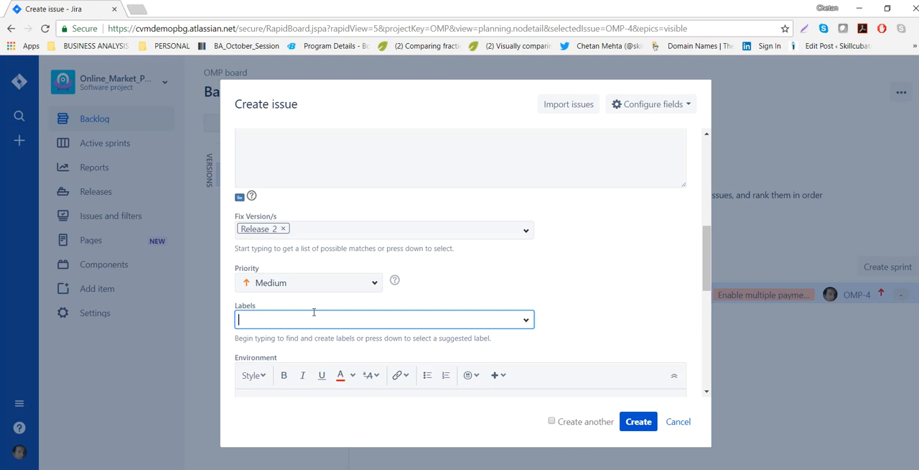
{"action": "key", "text": "alt+Tab"}
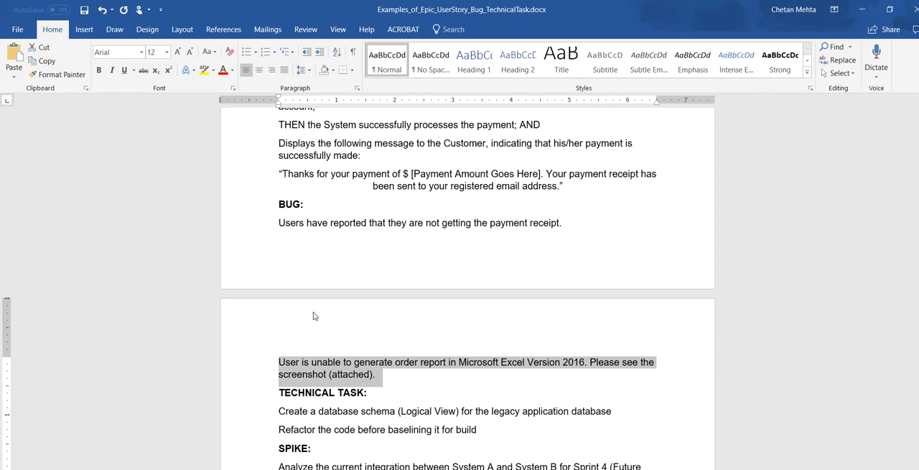
{"action": "key", "text": "alt+Tab"}
{"action": "type", "text": "orderreporting"}
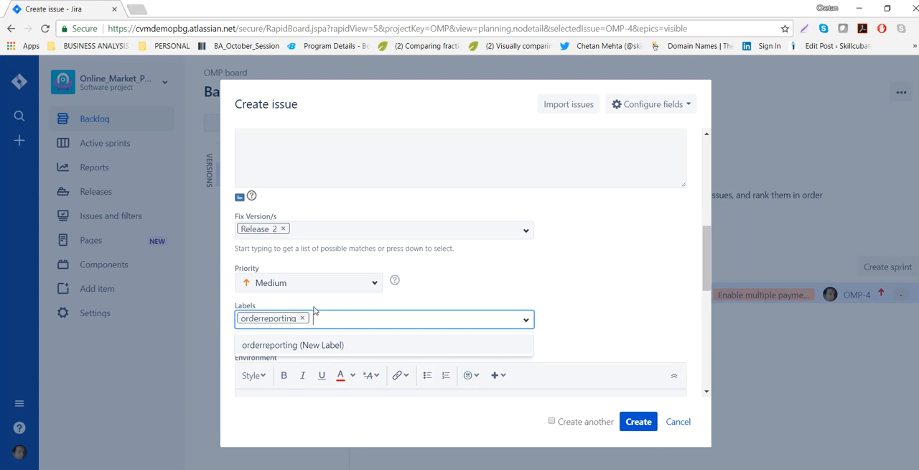
{"action": "type", "text": "Microsoft E"}
{"action": "key", "text": "BackSpace"}
{"action": "key", "text": "BackSpace"}
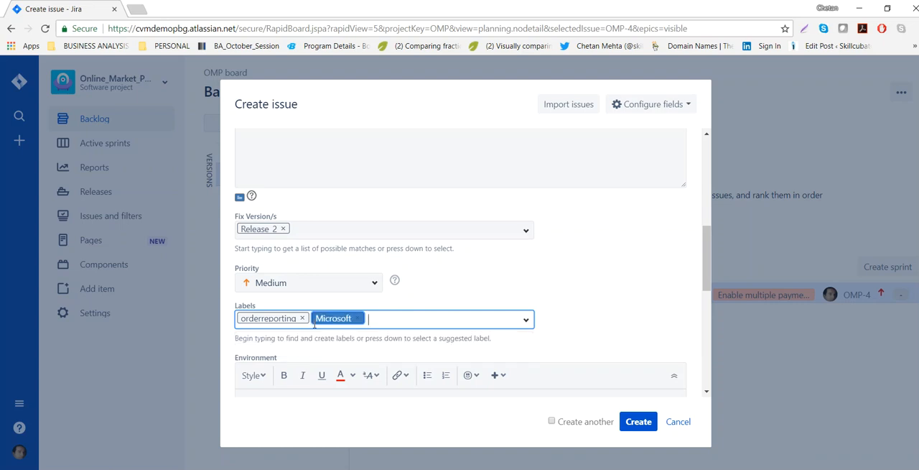
{"action": "type", "text": "Exc"}
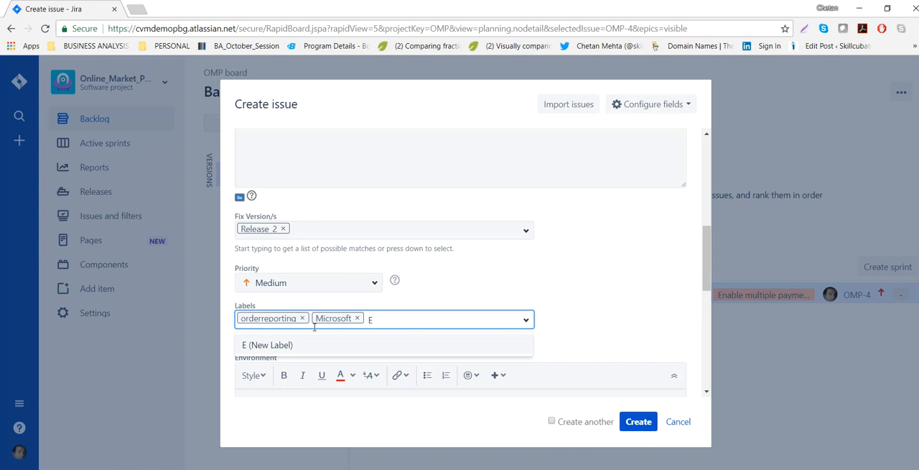
{"action": "type", "text": "el"}
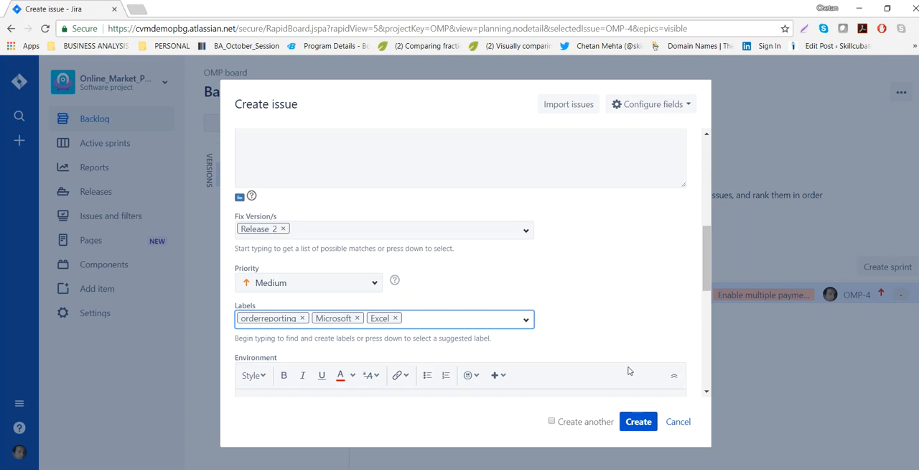
Leave the environment empty and attach WEEKLY_STATUS_REPORT.docx from the Documents folder to the bug.
{"action": "scroll", "coordinate": [616, 303], "scroll_direction": "down", "scroll_amount": 3}
{"action": "left_click", "coordinate": [390, 282]}
{"action": "scroll", "coordinate": [394, 280], "scroll_direction": "down", "scroll_amount": 1}
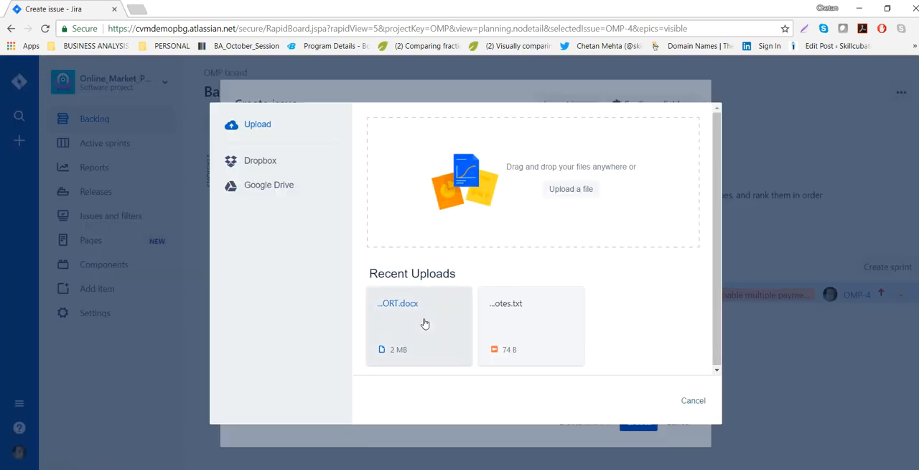
{"action": "left_click", "coordinate": [424, 320]}
{"action": "left_click", "coordinate": [569, 191]}
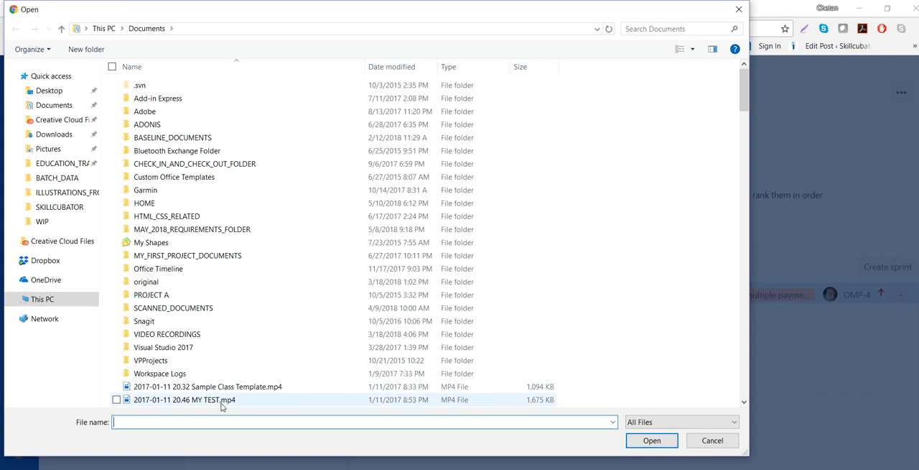
{"action": "left_click_drag", "start_coordinate": [744, 87], "coordinate": [720, 353]}
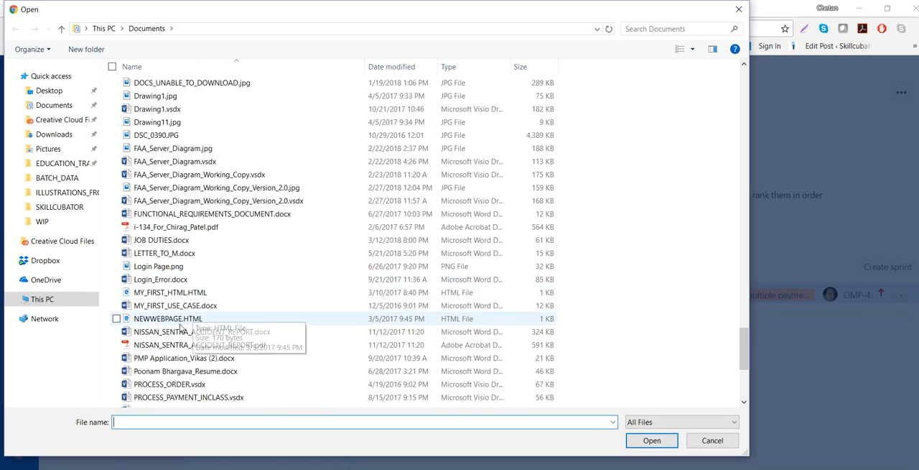
{"action": "scroll", "coordinate": [185, 363], "scroll_direction": "down", "scroll_amount": 5}
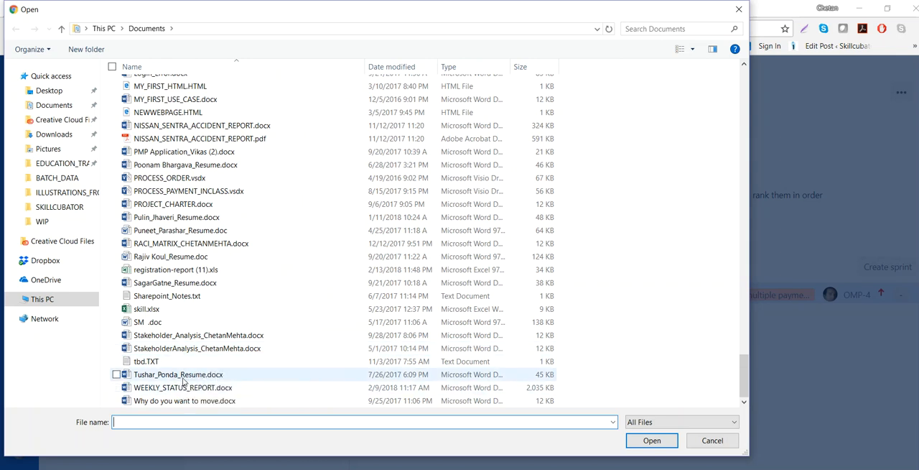
{"action": "left_click", "coordinate": [183, 388]}
{"action": "left_click", "coordinate": [644, 403]}
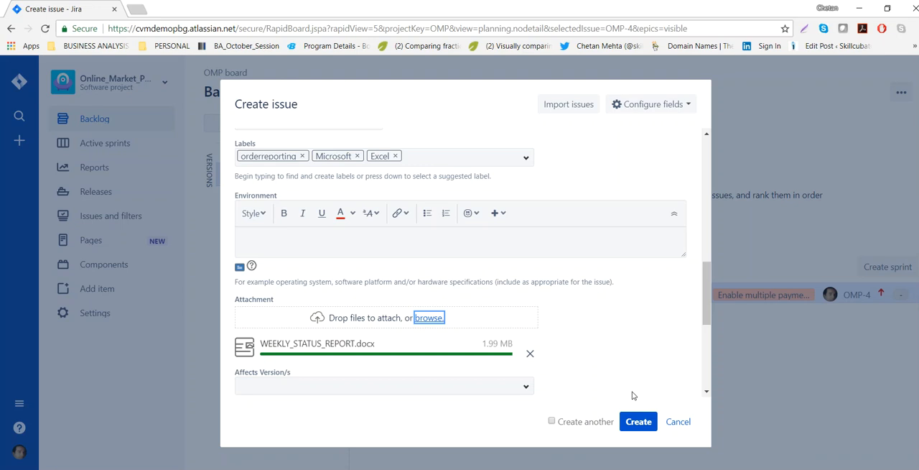
{"action": "scroll", "coordinate": [632, 377], "scroll_direction": "down", "scroll_amount": 2}
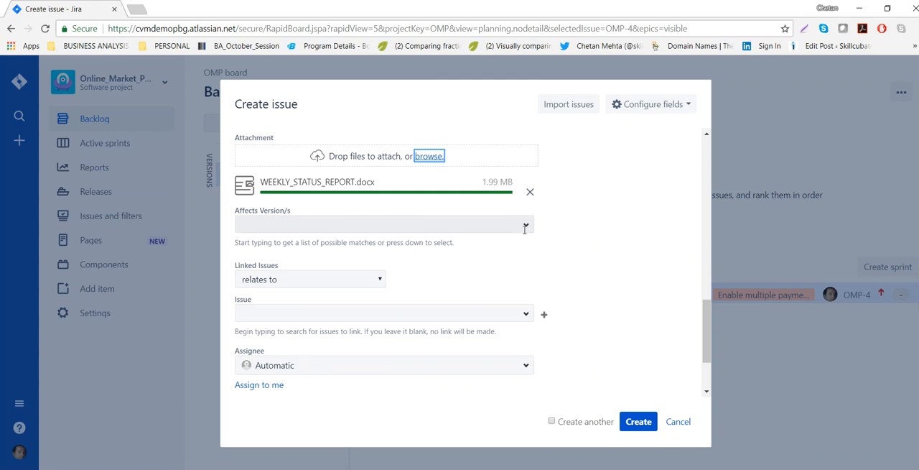
Review the bug's link types and the issues available for linking, keeping relates to and leaving the linked issue empty.
{"action": "scroll", "coordinate": [567, 251], "scroll_direction": "up", "scroll_amount": 4}
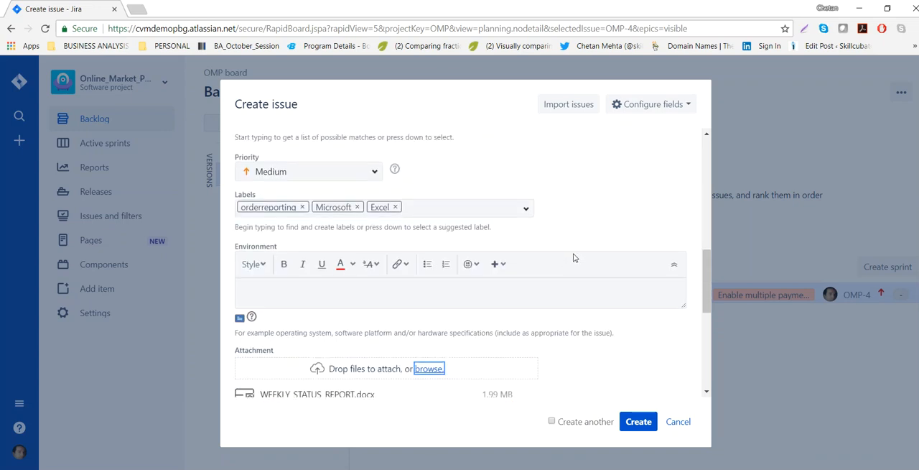
{"action": "scroll", "coordinate": [556, 286], "scroll_direction": "down", "scroll_amount": 4}
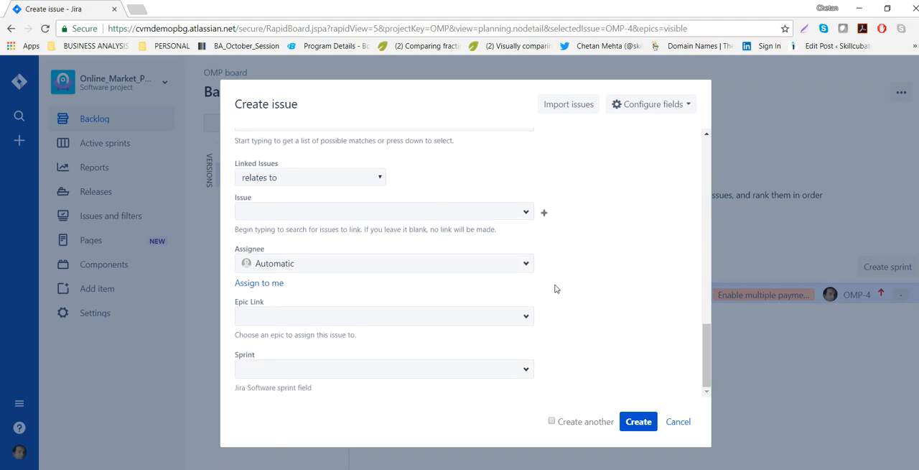
{"action": "left_click", "coordinate": [380, 181]}
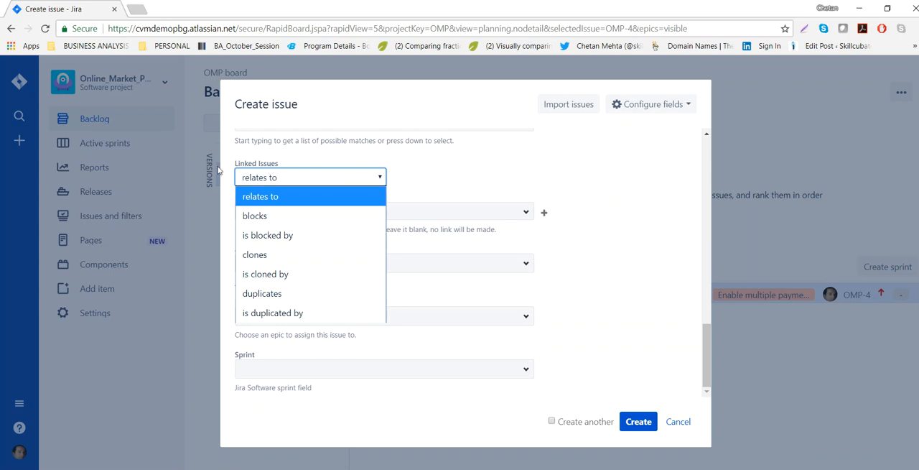
{"action": "left_click", "coordinate": [273, 180]}
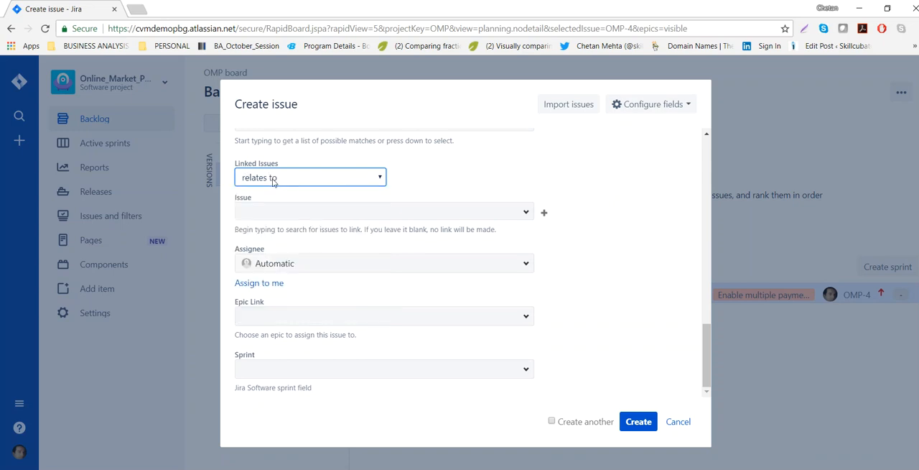
{"action": "left_click", "coordinate": [525, 213]}
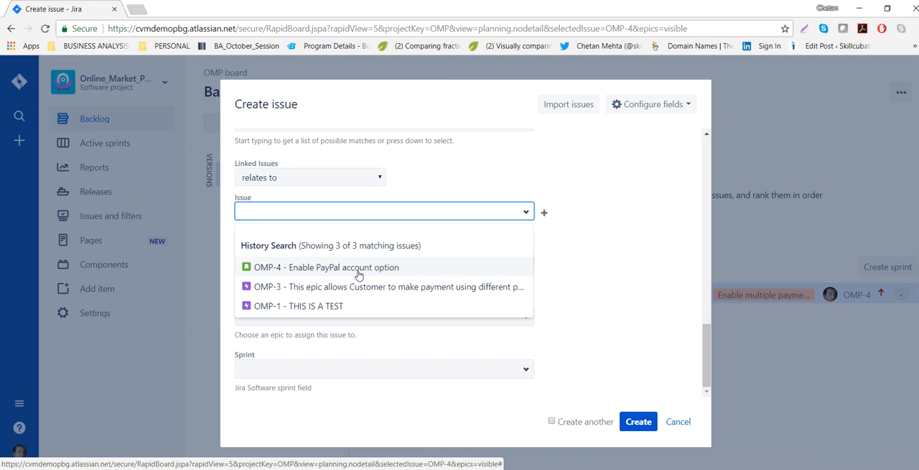
{"action": "left_click", "coordinate": [616, 263]}
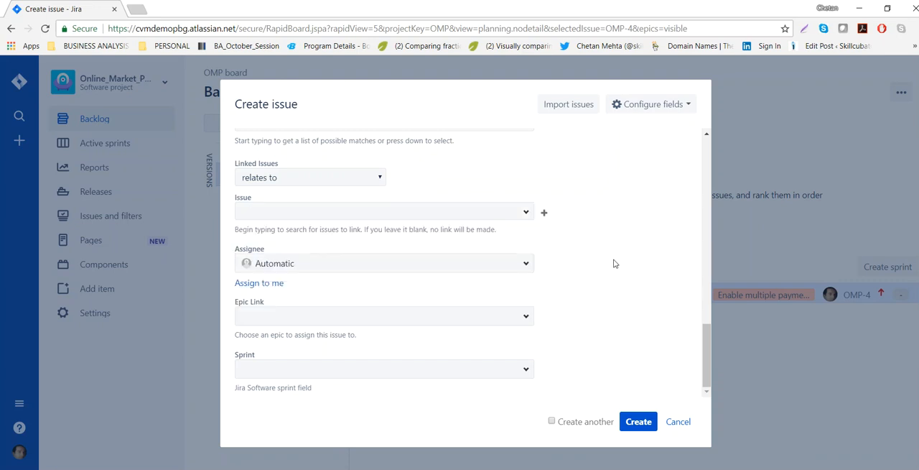
Assign the bug to the last user in the list of all users and create it without an epic link or sprint.
{"action": "left_click", "coordinate": [527, 266]}
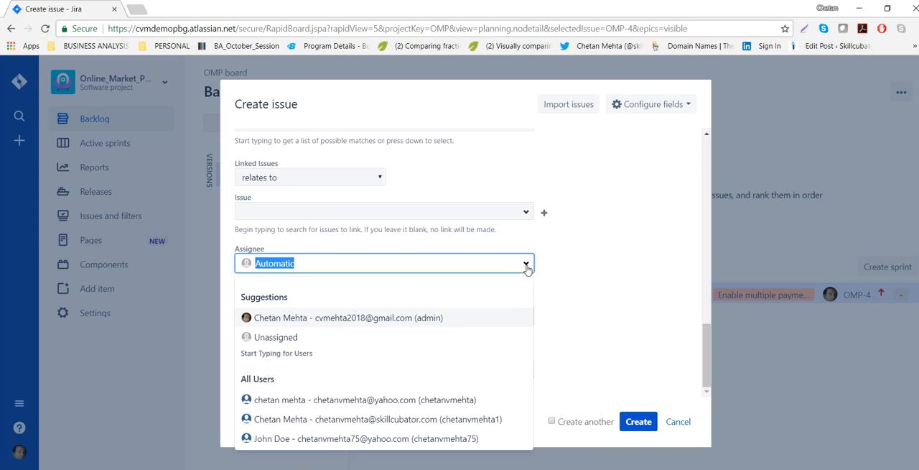
{"action": "left_click", "coordinate": [302, 440]}
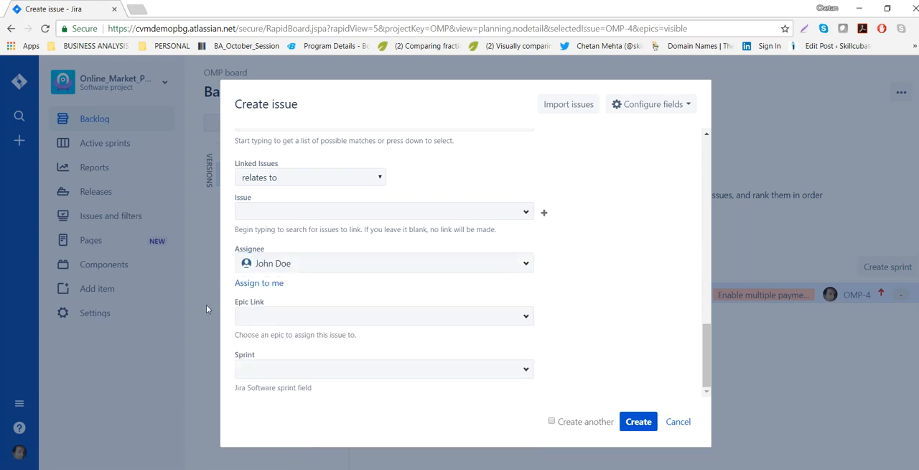
{"action": "left_click", "coordinate": [527, 318]}
{"action": "left_click", "coordinate": [576, 305]}
{"action": "left_click", "coordinate": [525, 371]}
{"action": "left_click", "coordinate": [633, 319]}
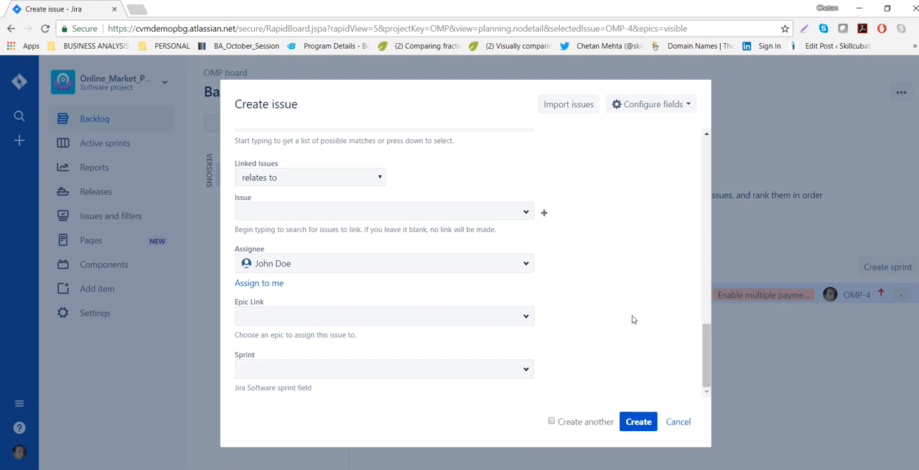
{"action": "left_click", "coordinate": [629, 423]}
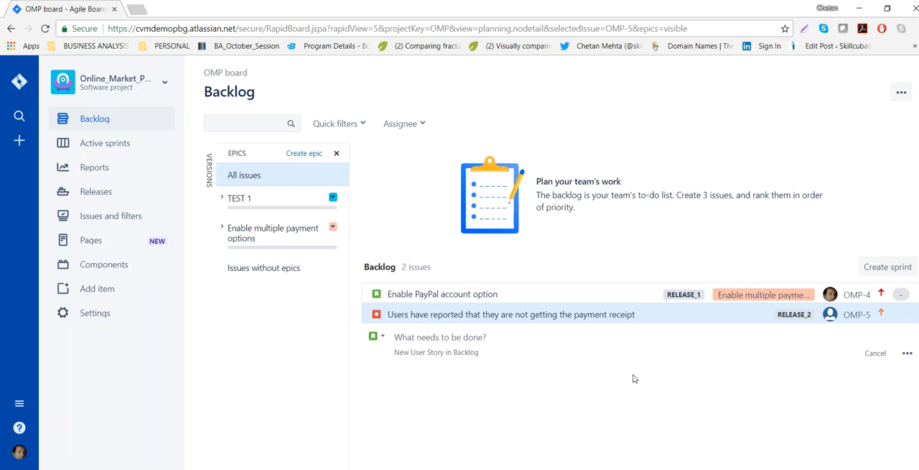
Start another issue from the backlog with the full creation form and open its issue type choices.
{"action": "left_click", "coordinate": [906, 354]}
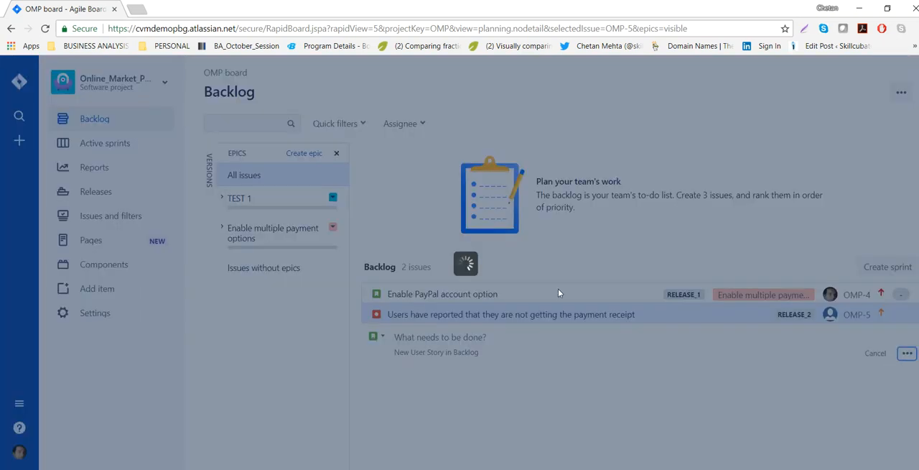
{"action": "left_click", "coordinate": [372, 202]}
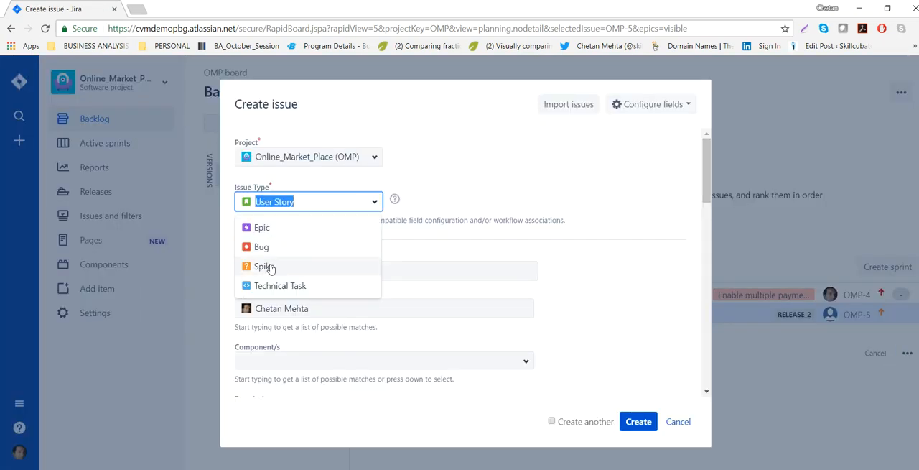